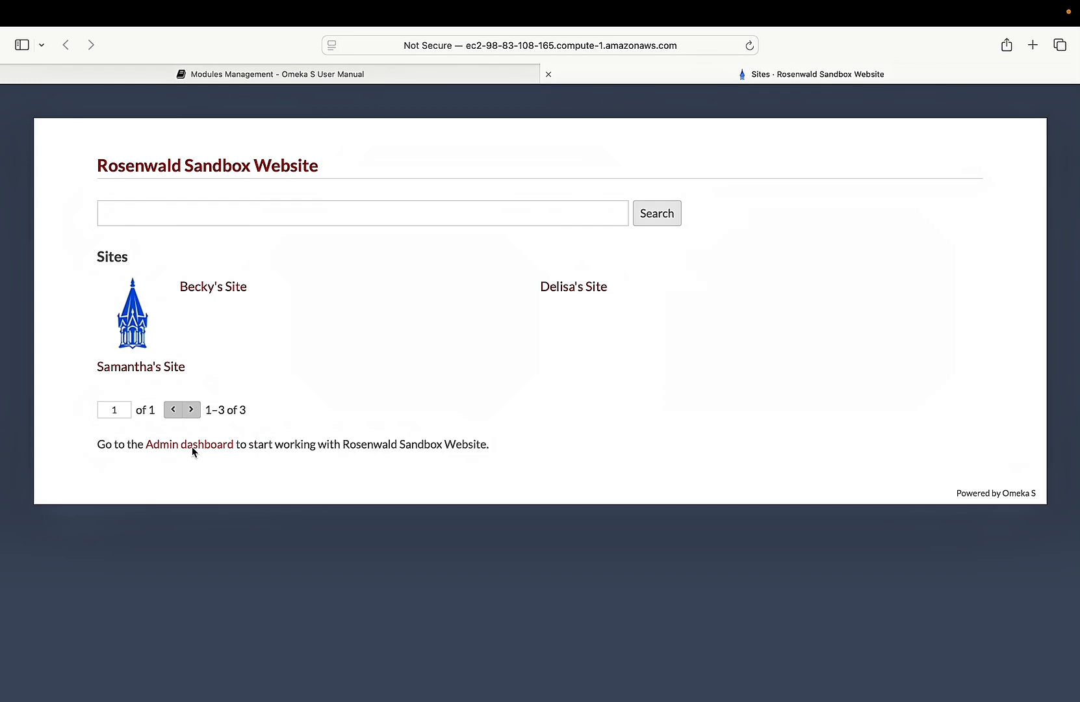
Go to the admin dashboard of the Rosenwald Sandbox Website and log in.
{"action": "left_click", "coordinate": [192, 447]}
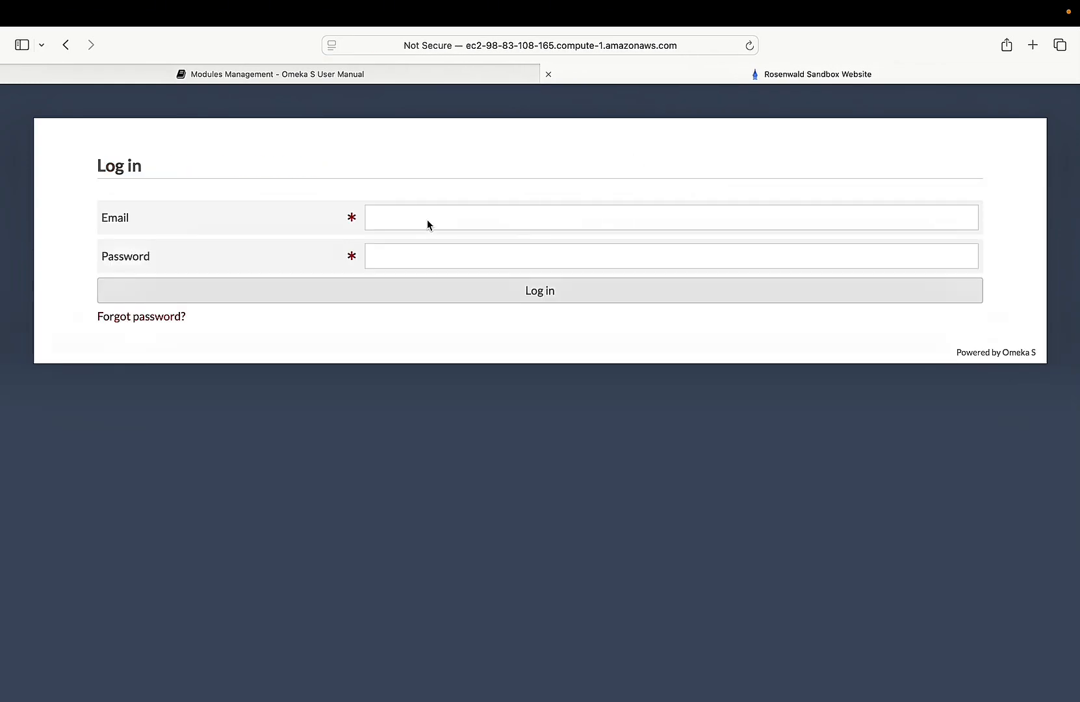
{"action": "left_click", "coordinate": [427, 224]}
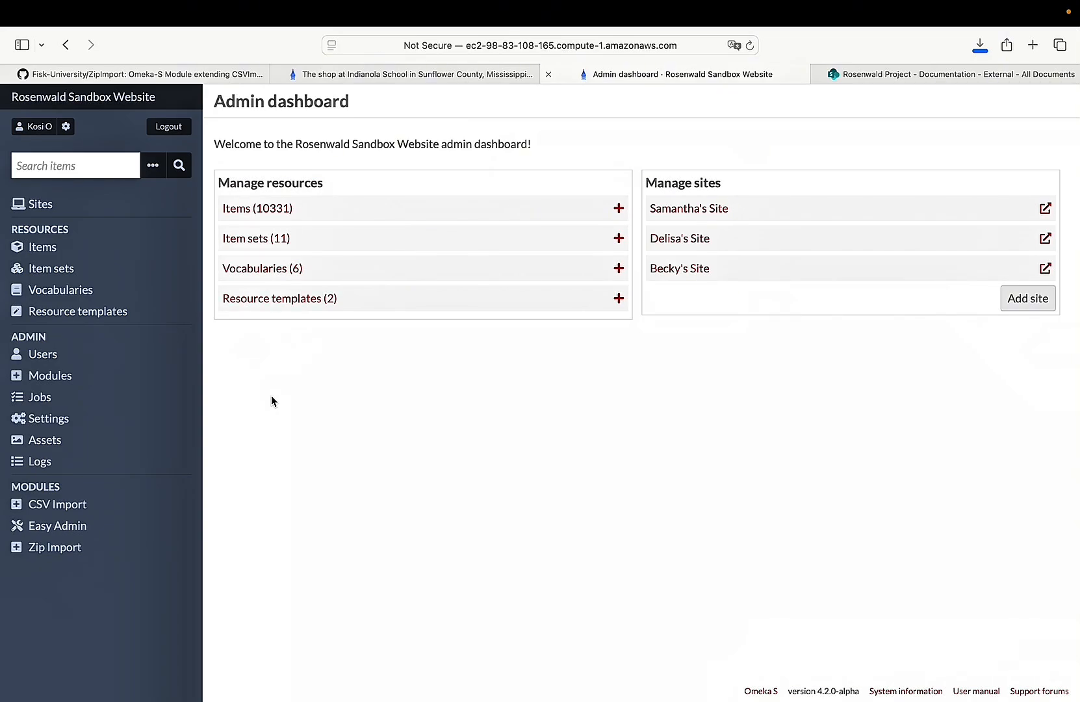
Set up a Zip Import of items by choosing the zip file and enabling Automap with simple labels.
{"action": "left_click", "coordinate": [73, 551]}
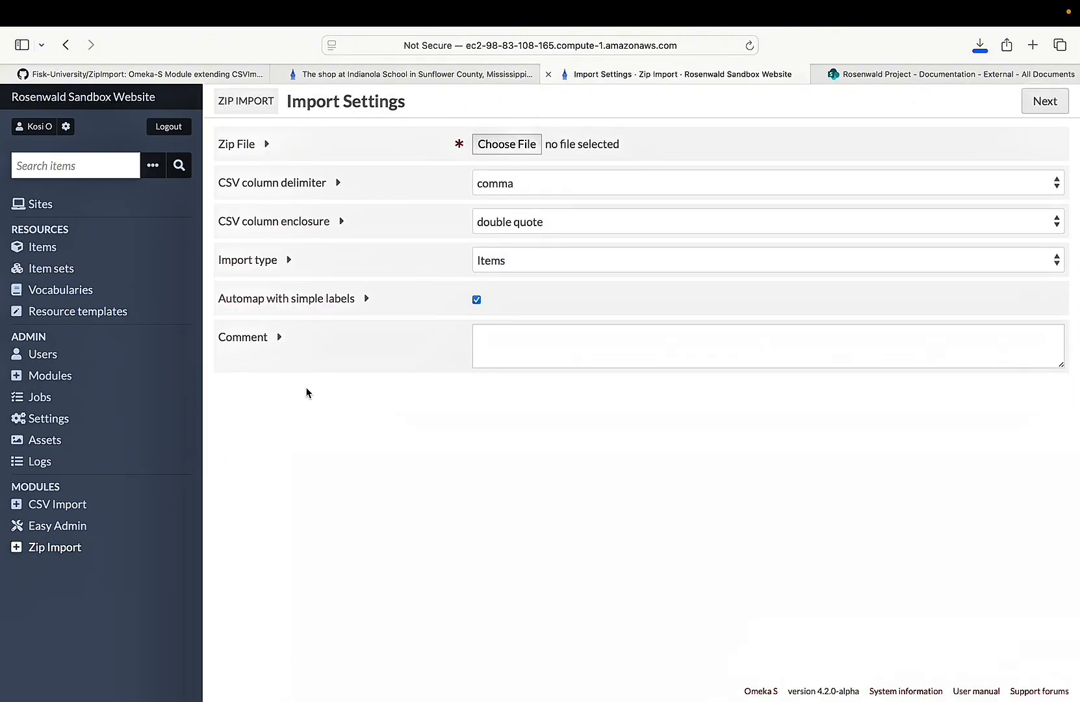
{"action": "left_click", "coordinate": [528, 150]}
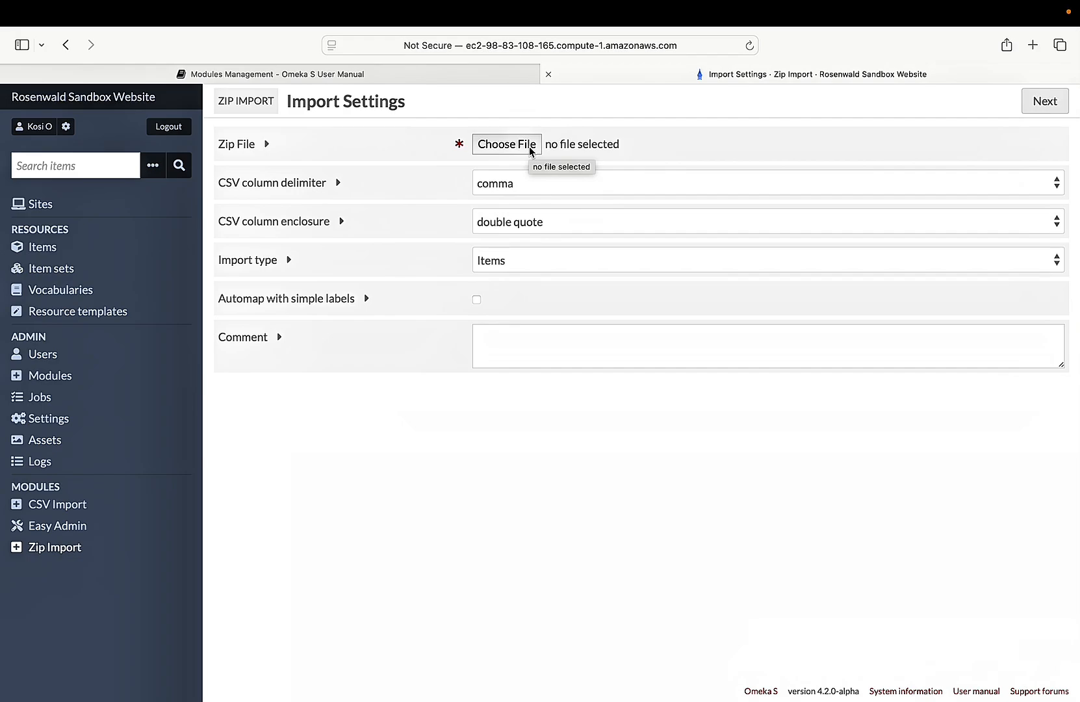
{"action": "left_click", "coordinate": [477, 302]}
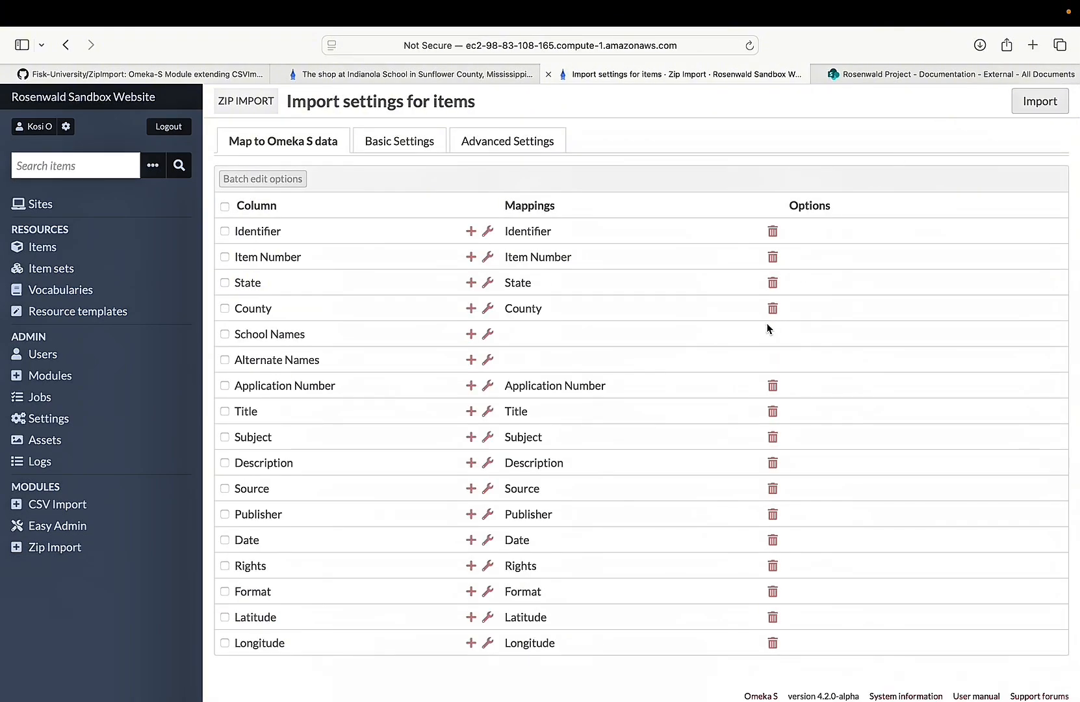
Map the School Names column to the School Name property of the Rosenwald School Fund vocabulary.
{"action": "scroll", "coordinate": [768, 327], "scroll_direction": "down", "scroll_amount": 1}
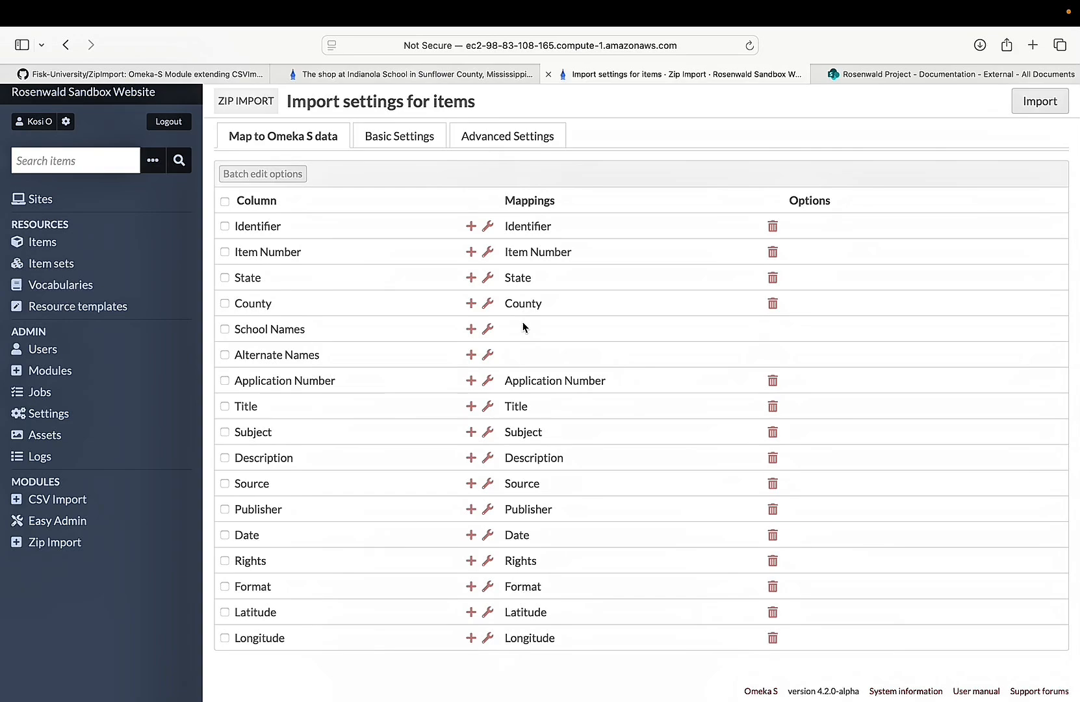
{"action": "left_click", "coordinate": [471, 330]}
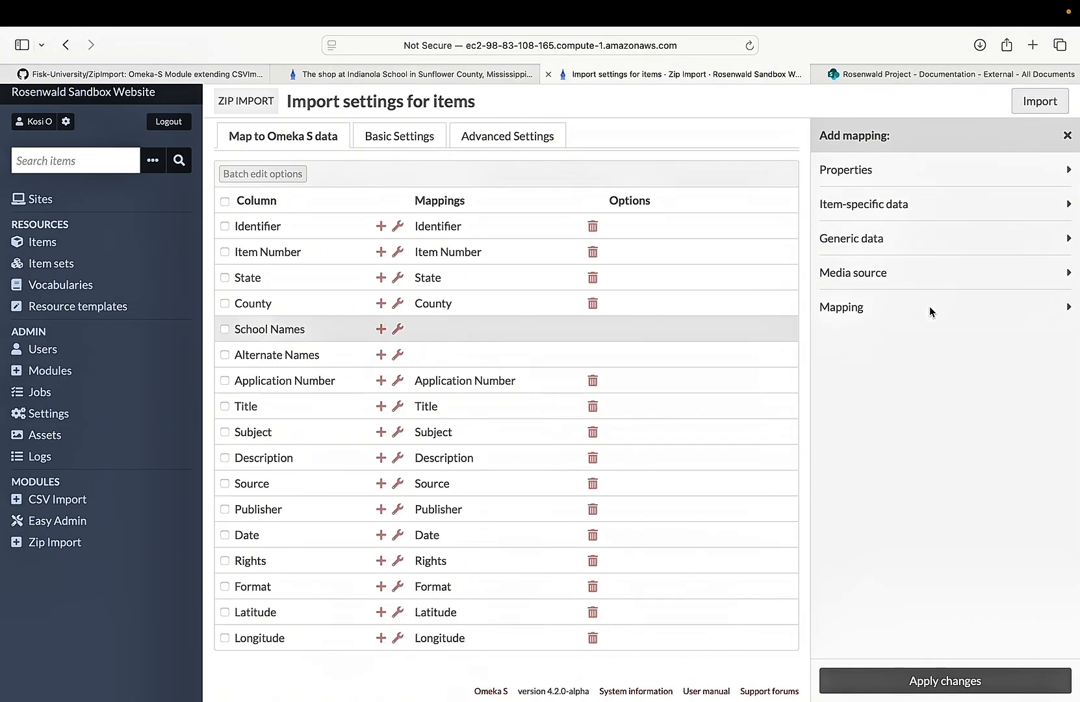
{"action": "left_click", "coordinate": [1069, 171]}
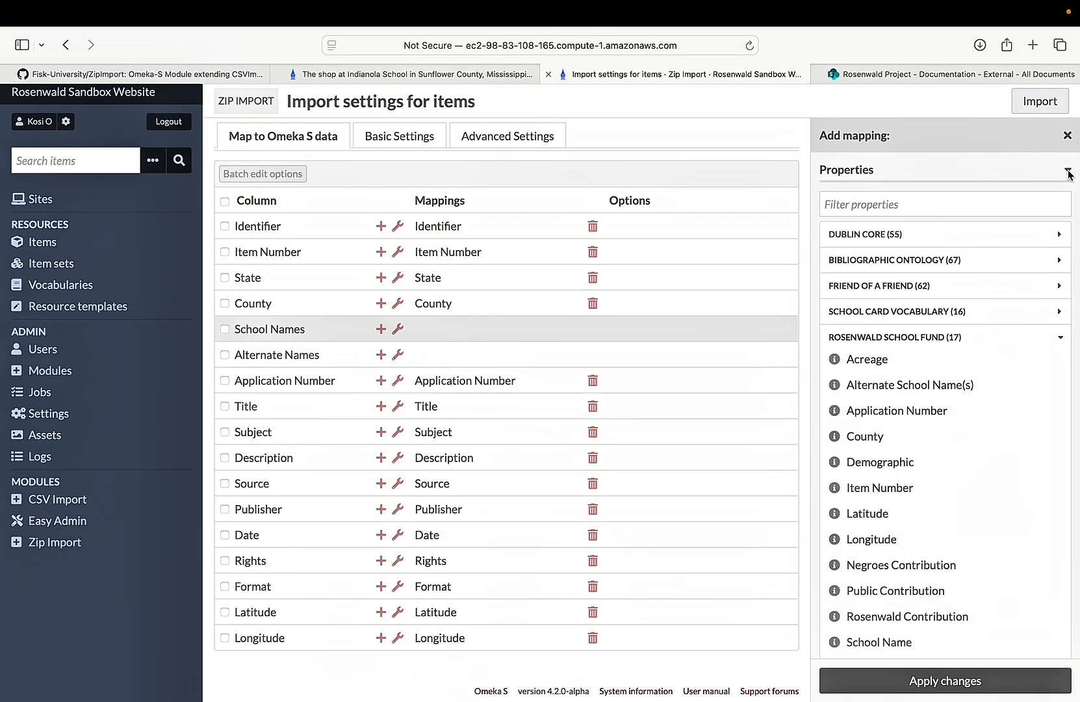
{"action": "left_click", "coordinate": [949, 200]}
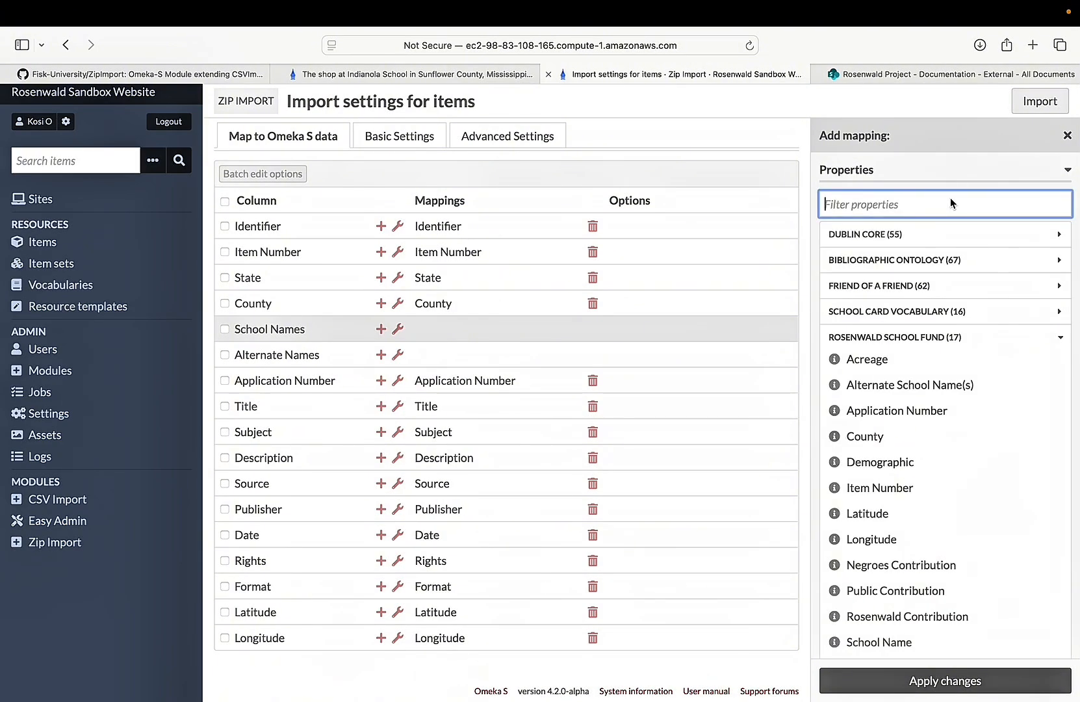
{"action": "type", "text": "school"}
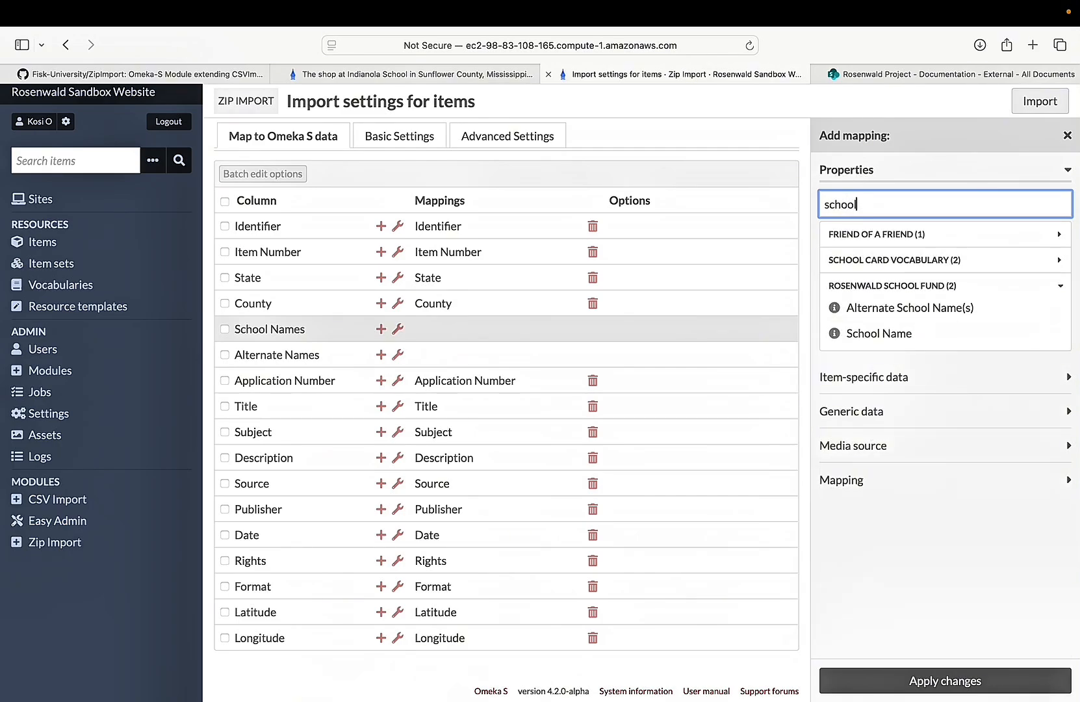
{"action": "type", "text": " n"}
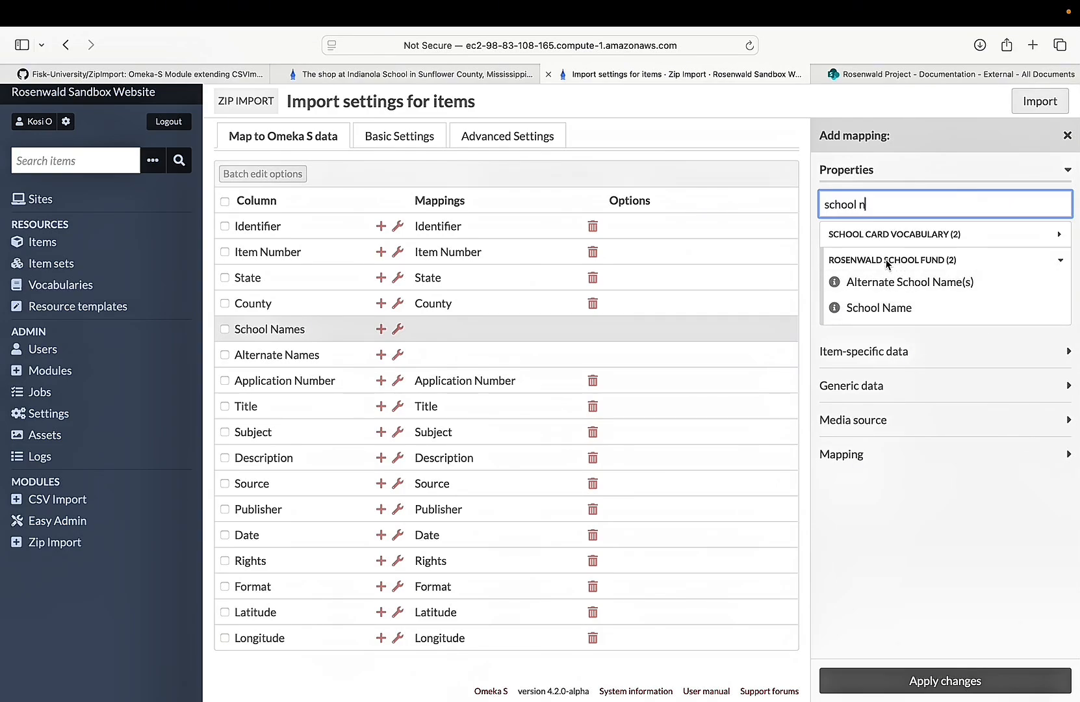
{"action": "left_click", "coordinate": [889, 313]}
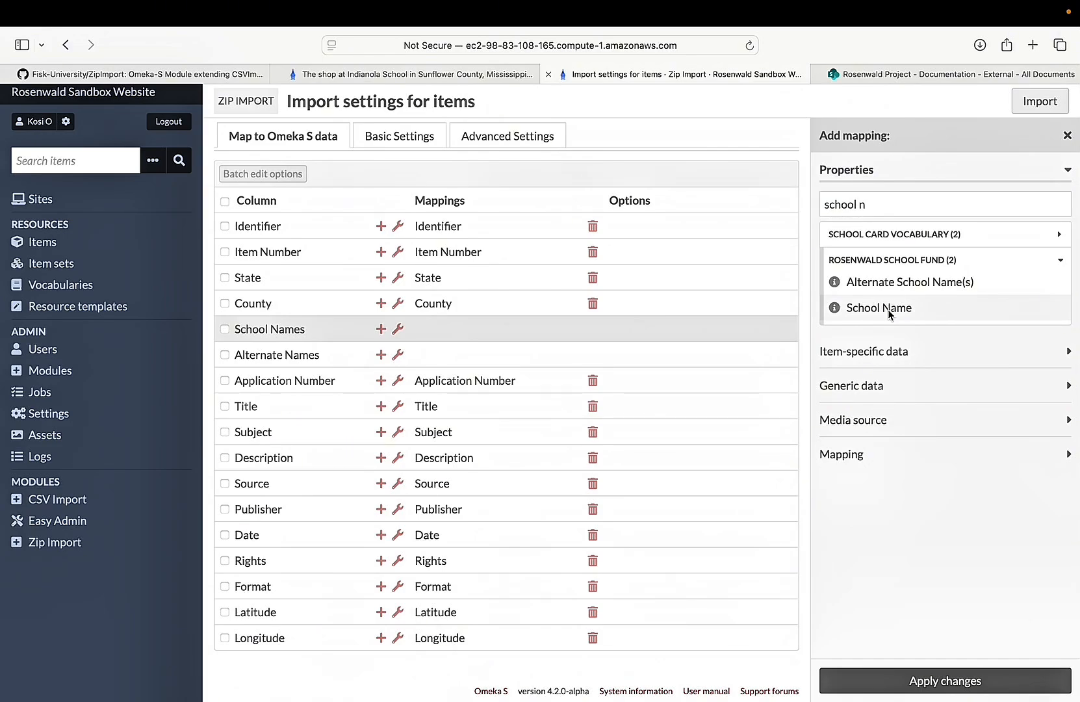
{"action": "left_click", "coordinate": [878, 686]}
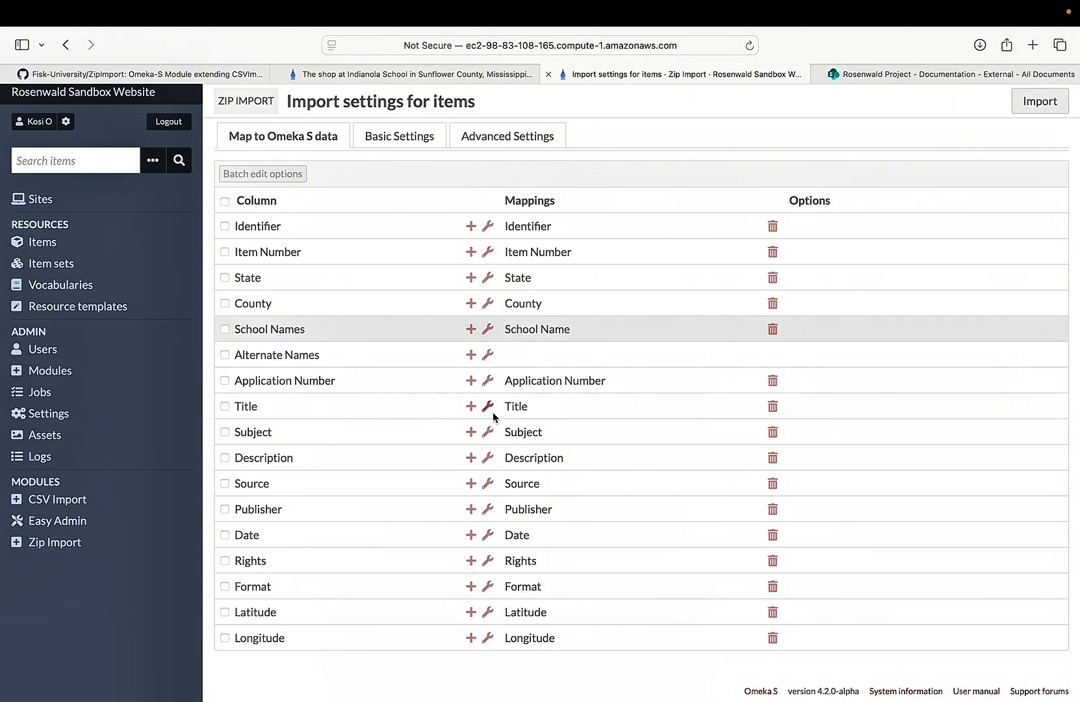
Map the Alternate Names column to the Alternate School Name(s) property of the Rosenwald School Fund vocabulary.
{"action": "left_click", "coordinate": [471, 356]}
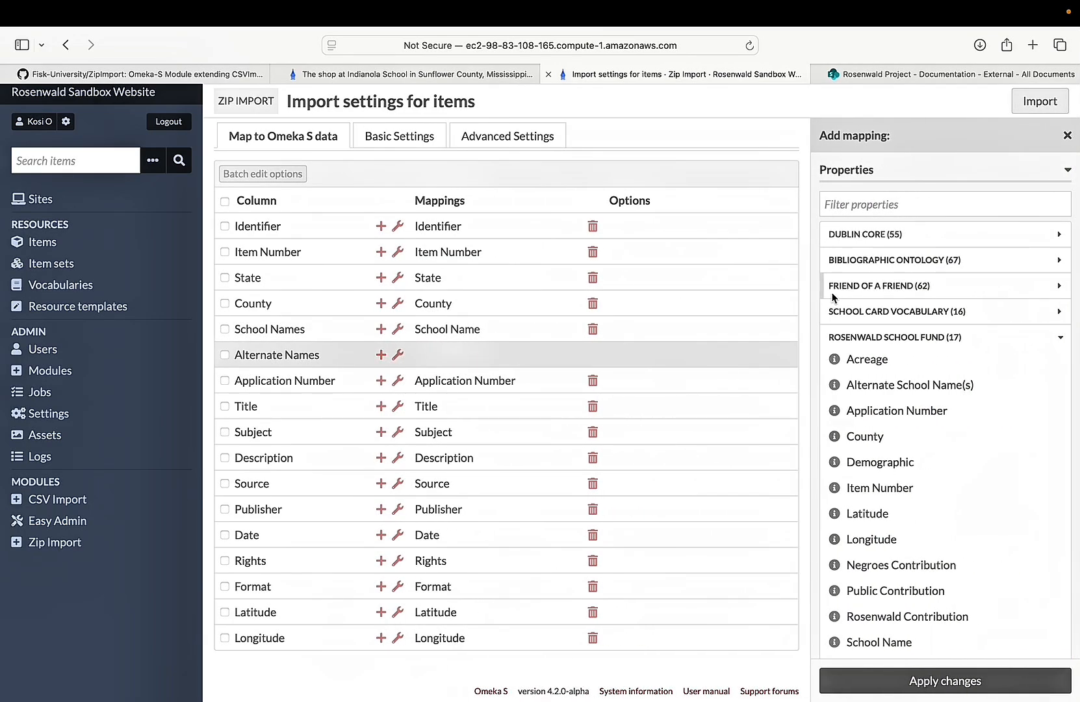
{"action": "left_click", "coordinate": [925, 203]}
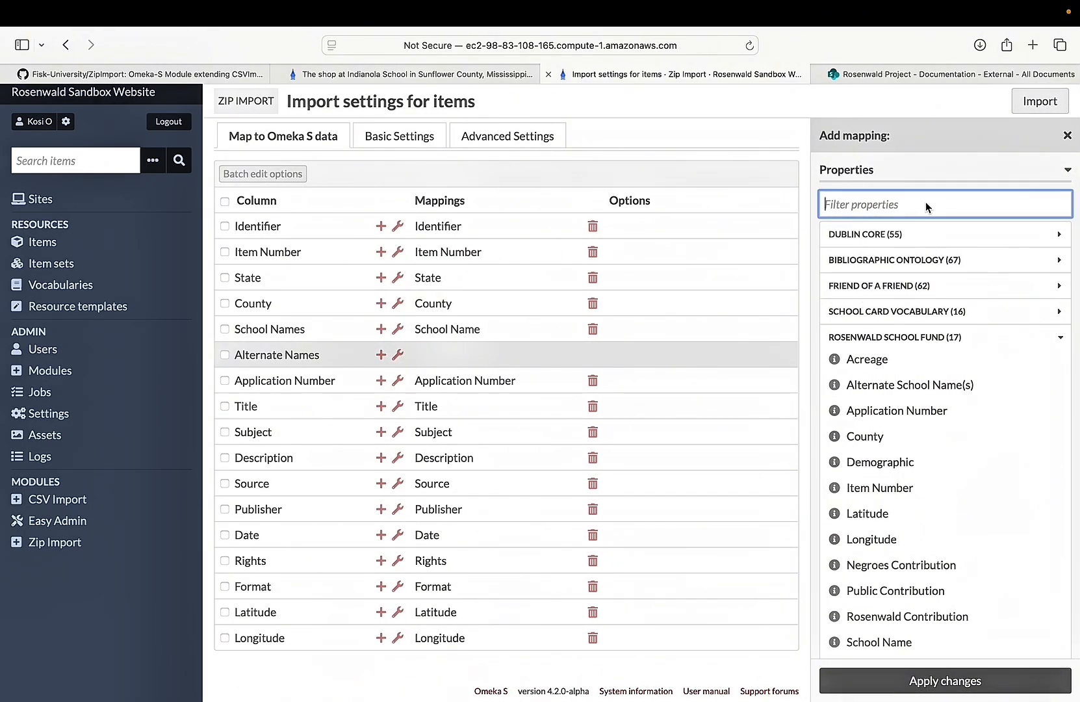
{"action": "type", "text": "alterns"}
{"action": "key", "text": "BackSpace"}
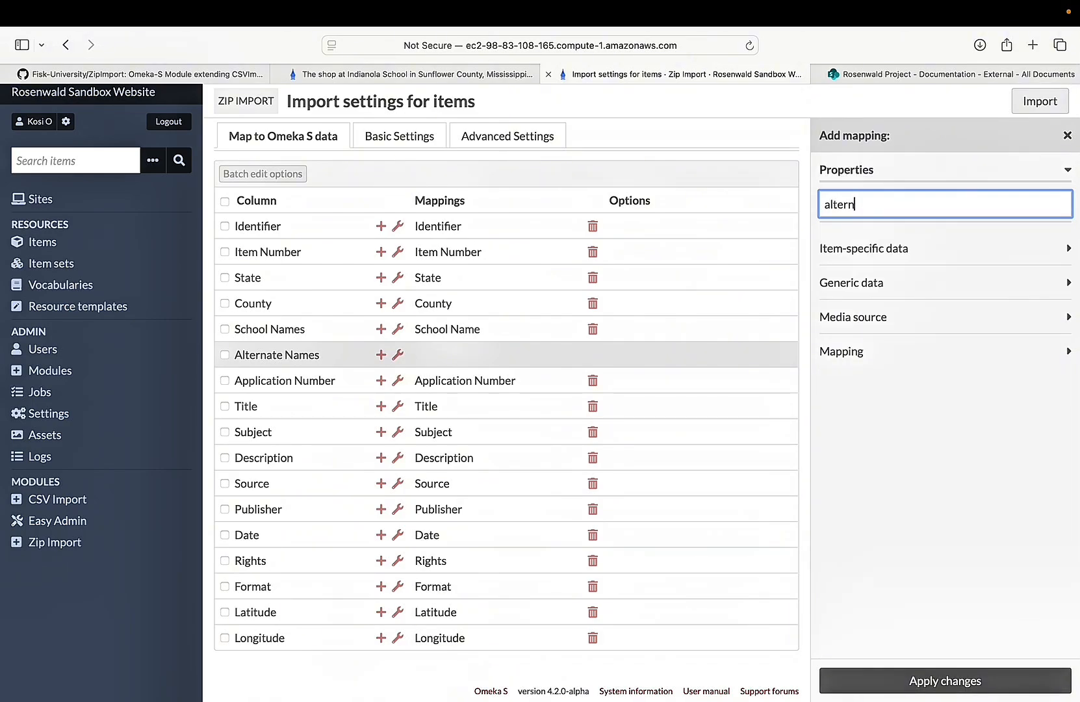
{"action": "type", "text": "a"}
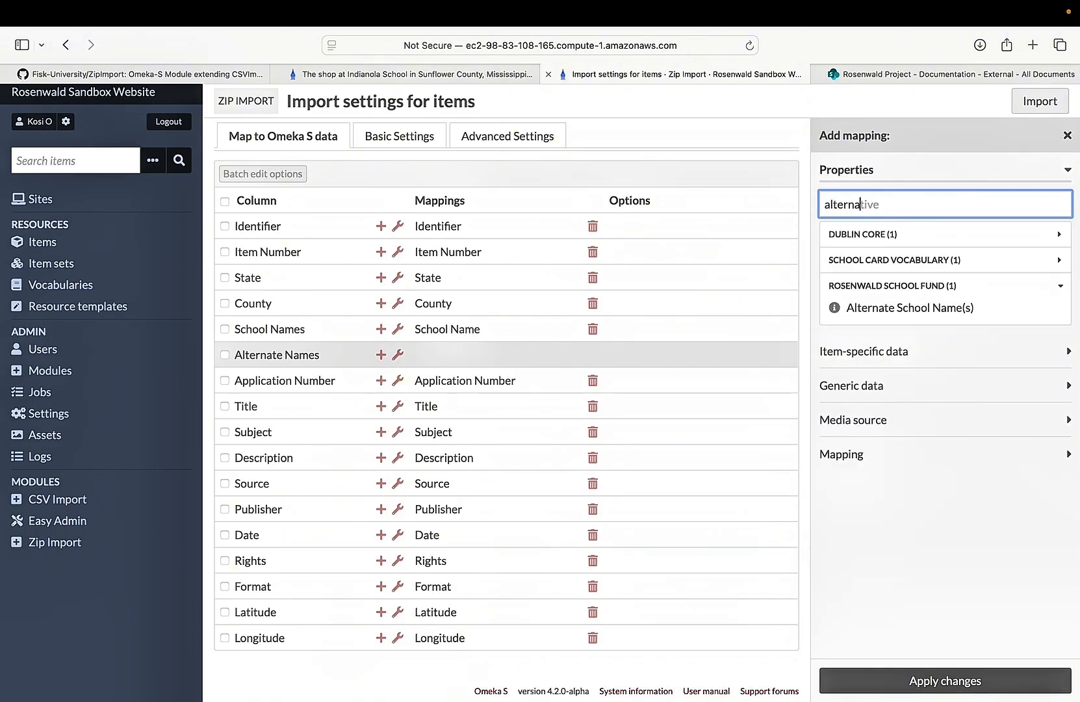
{"action": "left_click", "coordinate": [896, 313]}
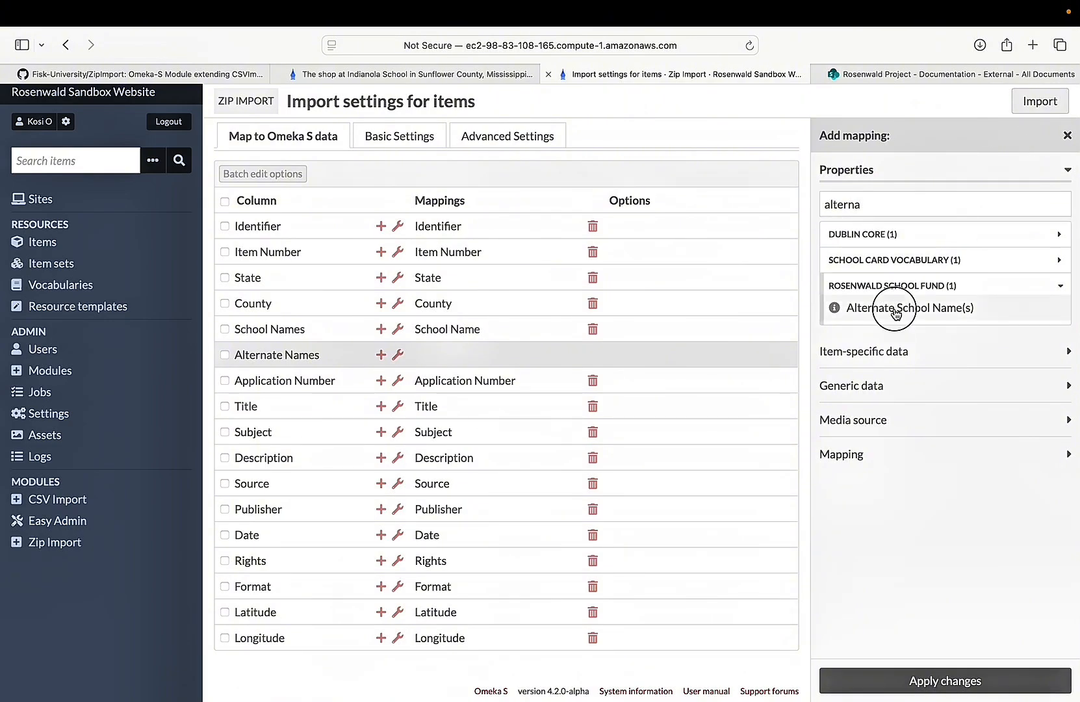
{"action": "left_click", "coordinate": [919, 687]}
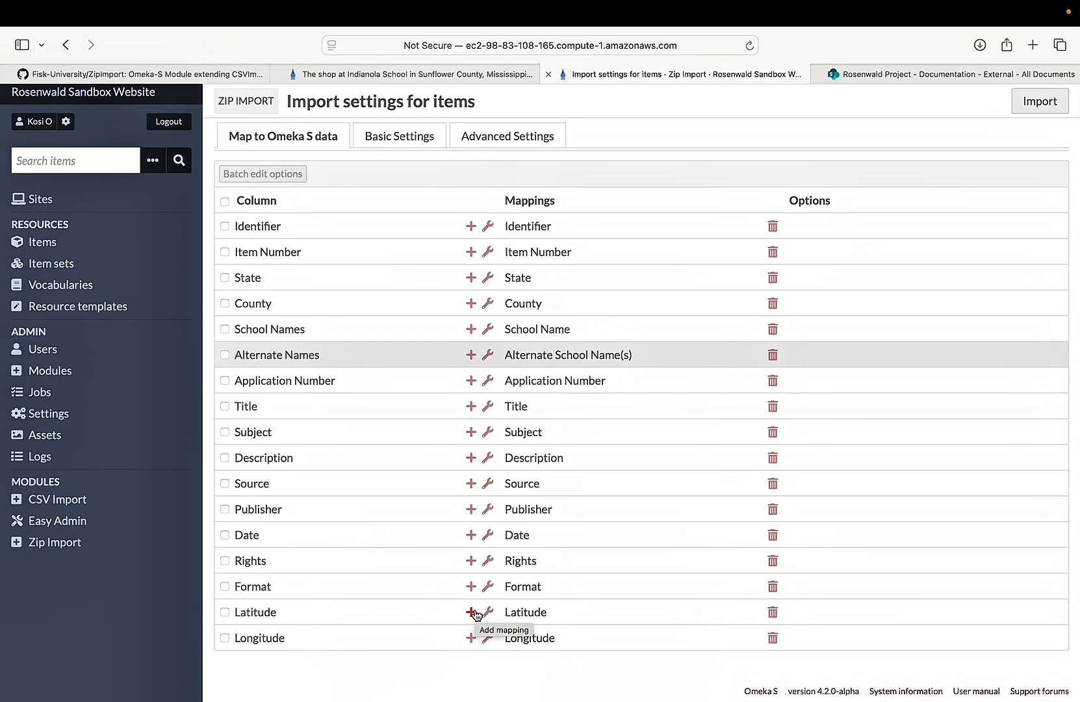
Add a map-coordinate mapping of type Latitude to the Latitude column, besides its existing property mapping.
{"action": "left_click", "coordinate": [472, 612]}
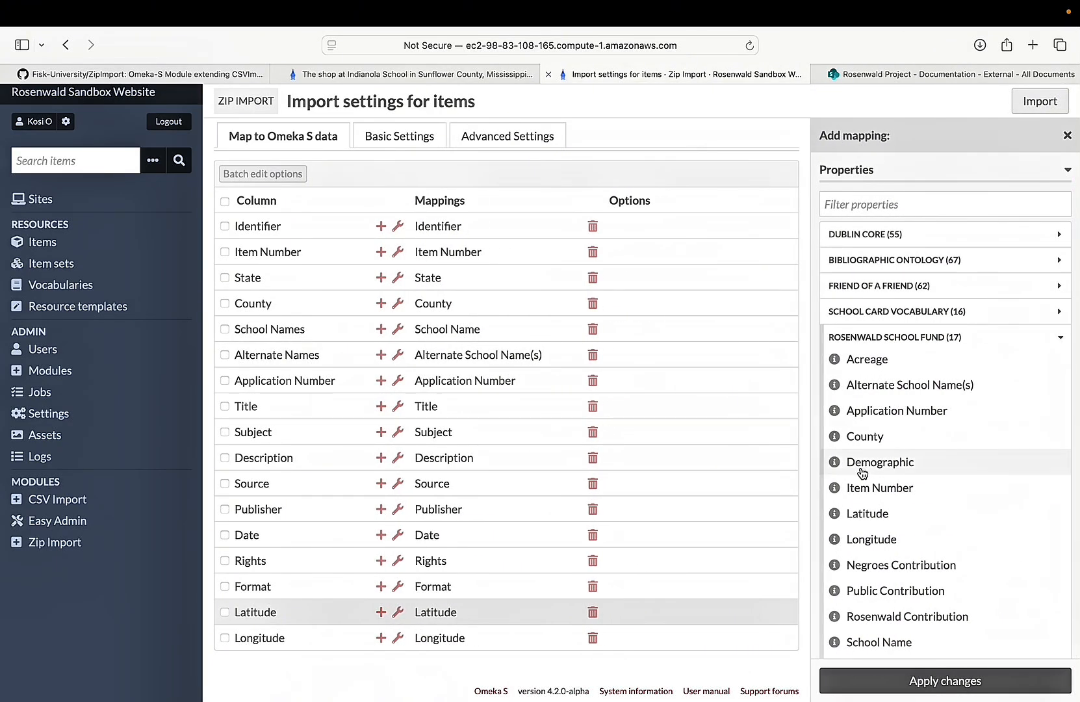
{"action": "left_click", "coordinate": [1060, 337]}
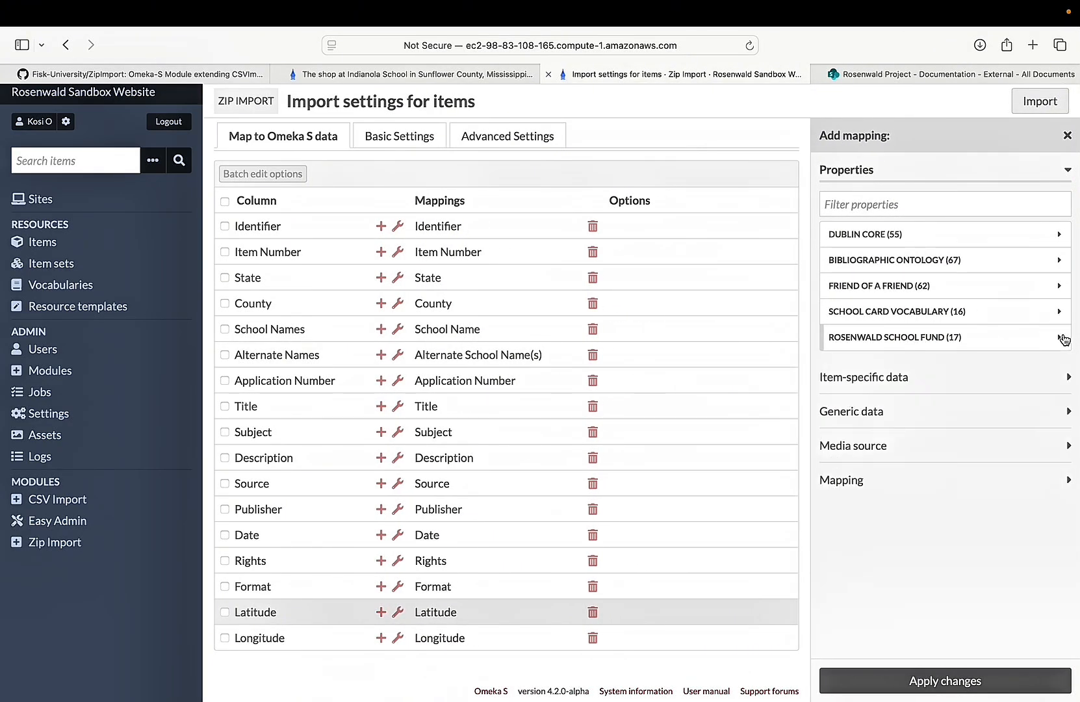
{"action": "left_click", "coordinate": [1067, 172]}
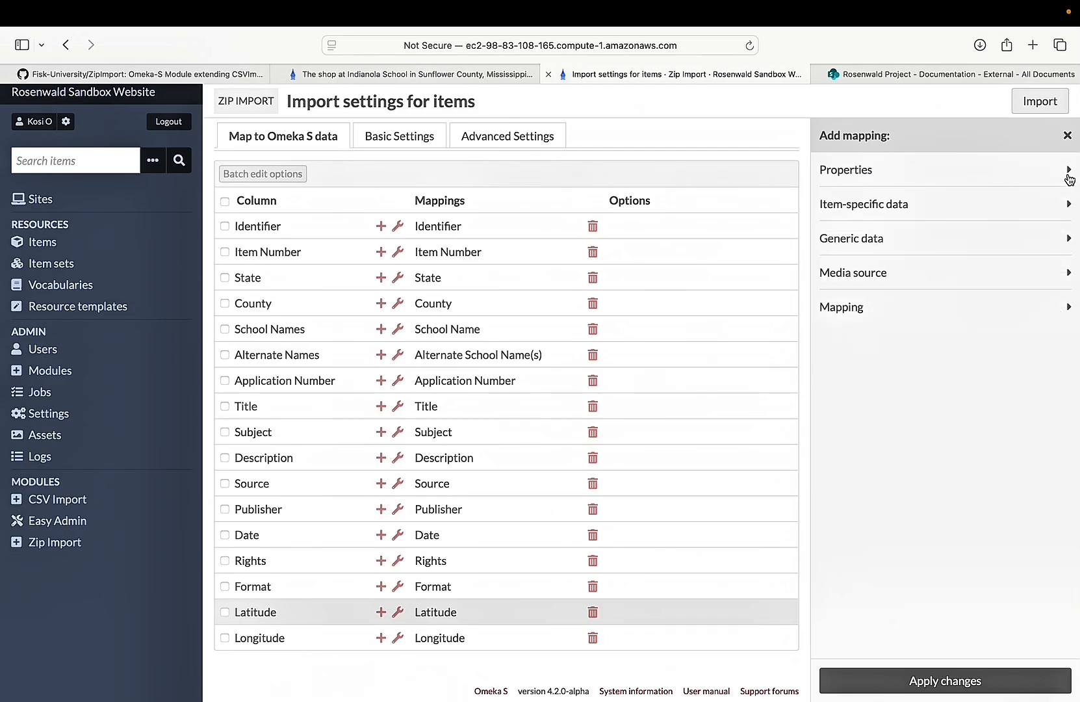
{"action": "left_click", "coordinate": [845, 311]}
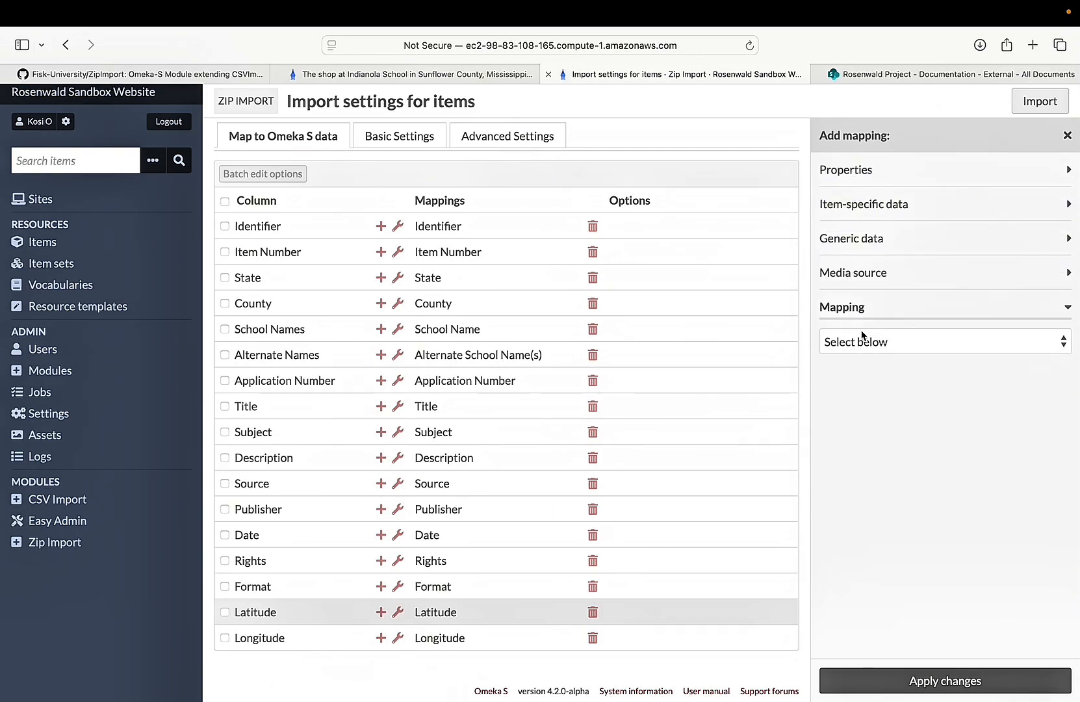
{"action": "left_click", "coordinate": [861, 339]}
{"action": "left_click", "coordinate": [858, 355]}
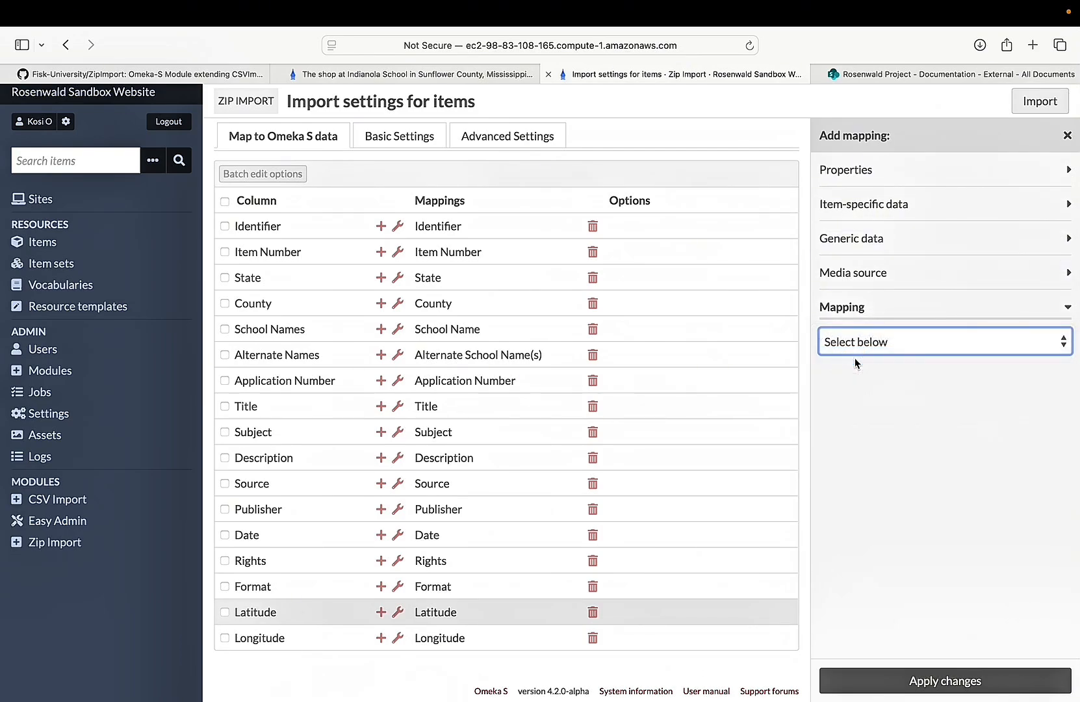
{"action": "left_click", "coordinate": [916, 683]}
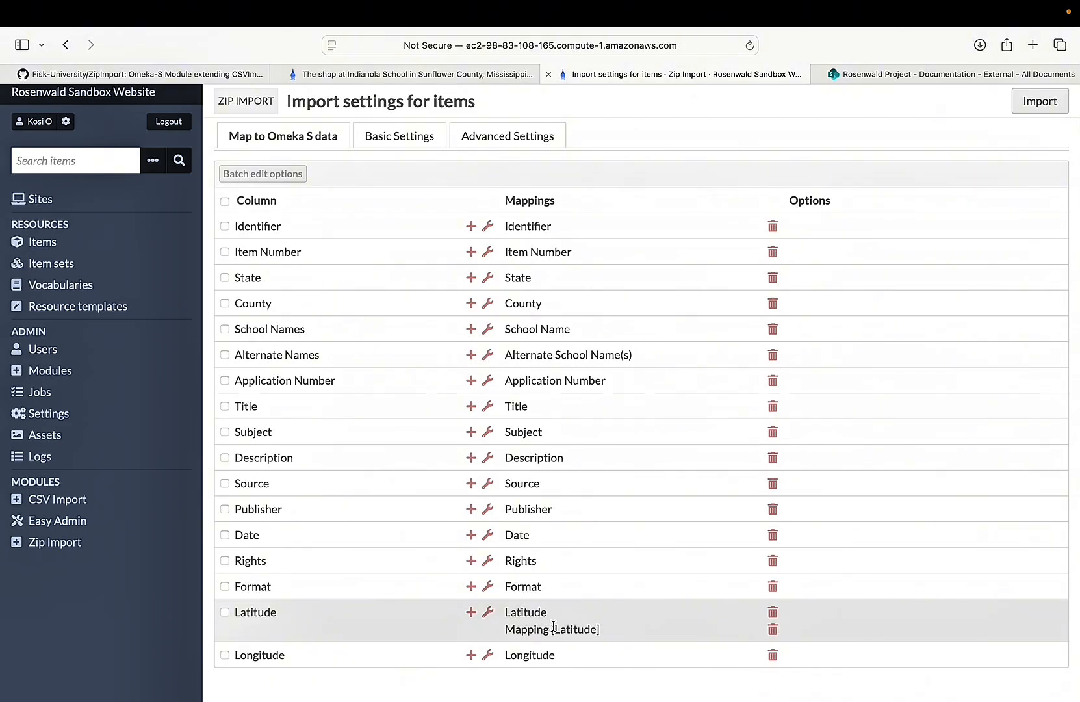
Add a map-coordinate mapping of type Longitude to the Longitude column, besides its existing property mapping.
{"action": "left_click", "coordinate": [471, 655]}
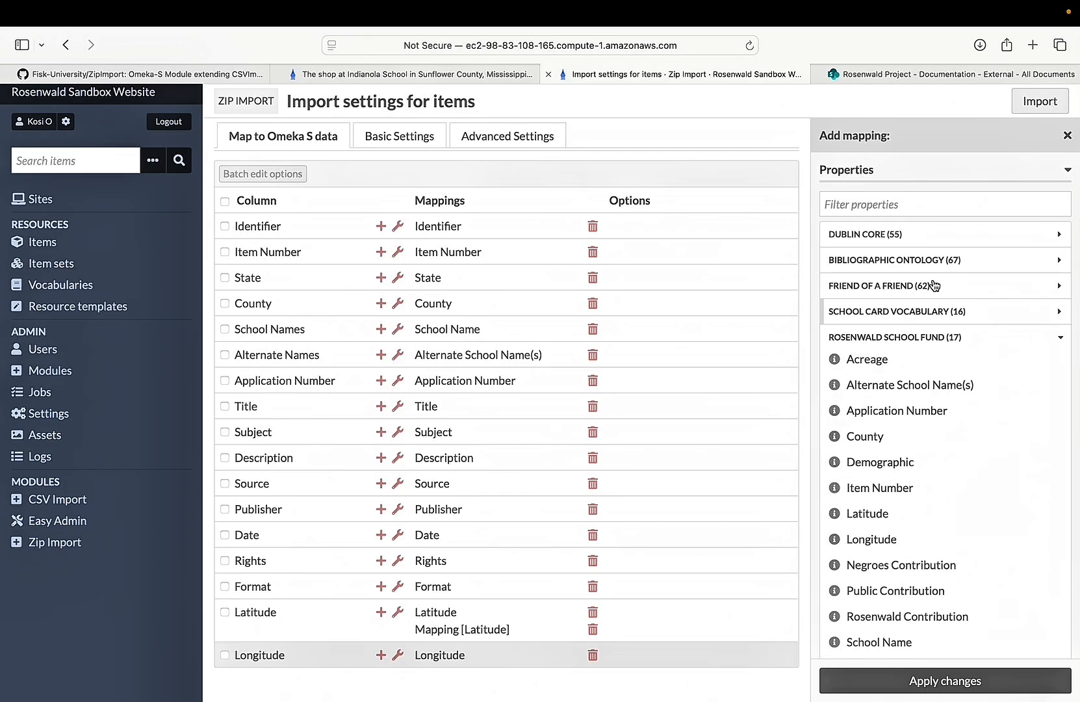
{"action": "left_click", "coordinate": [1067, 169]}
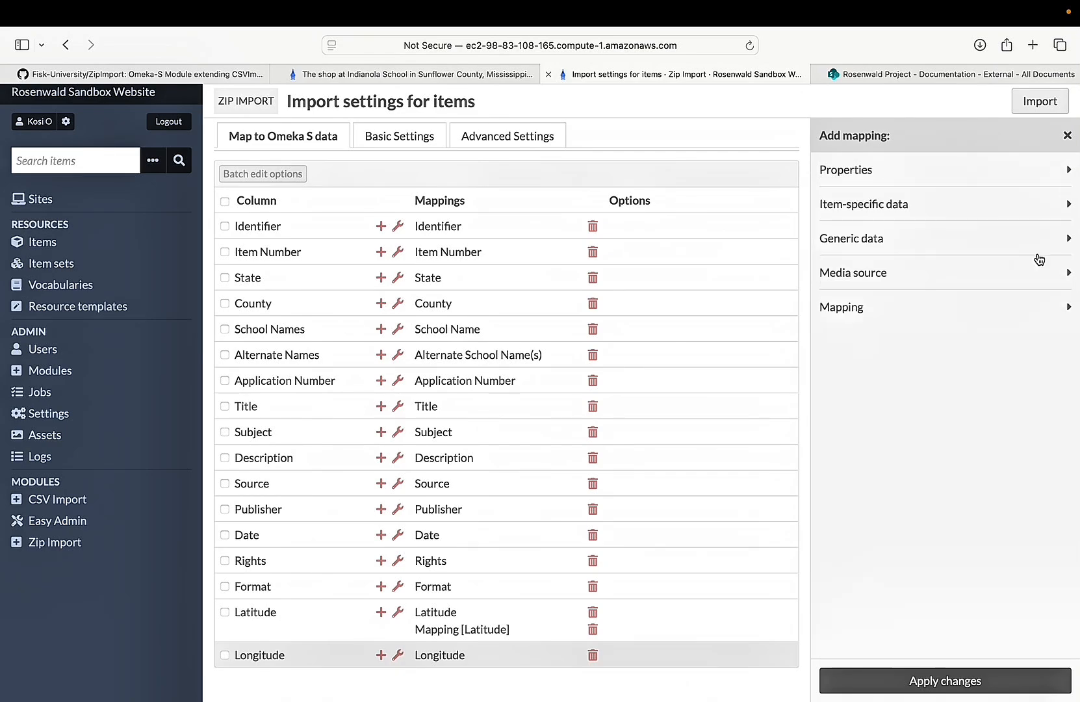
{"action": "left_click", "coordinate": [983, 305]}
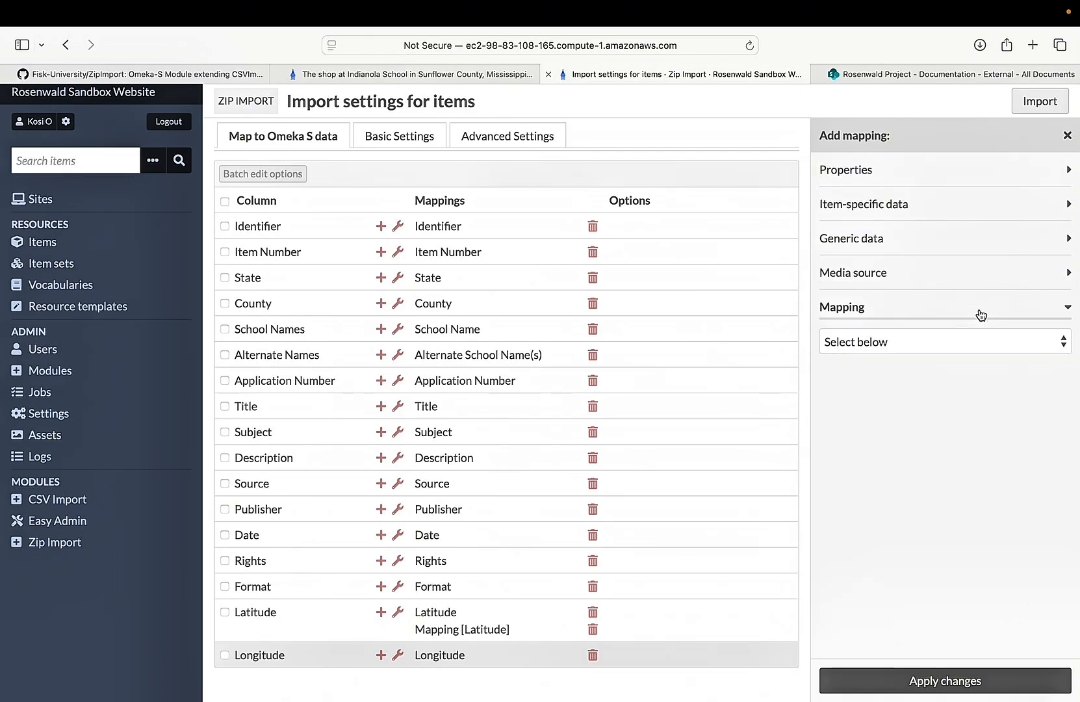
{"action": "left_click", "coordinate": [939, 340]}
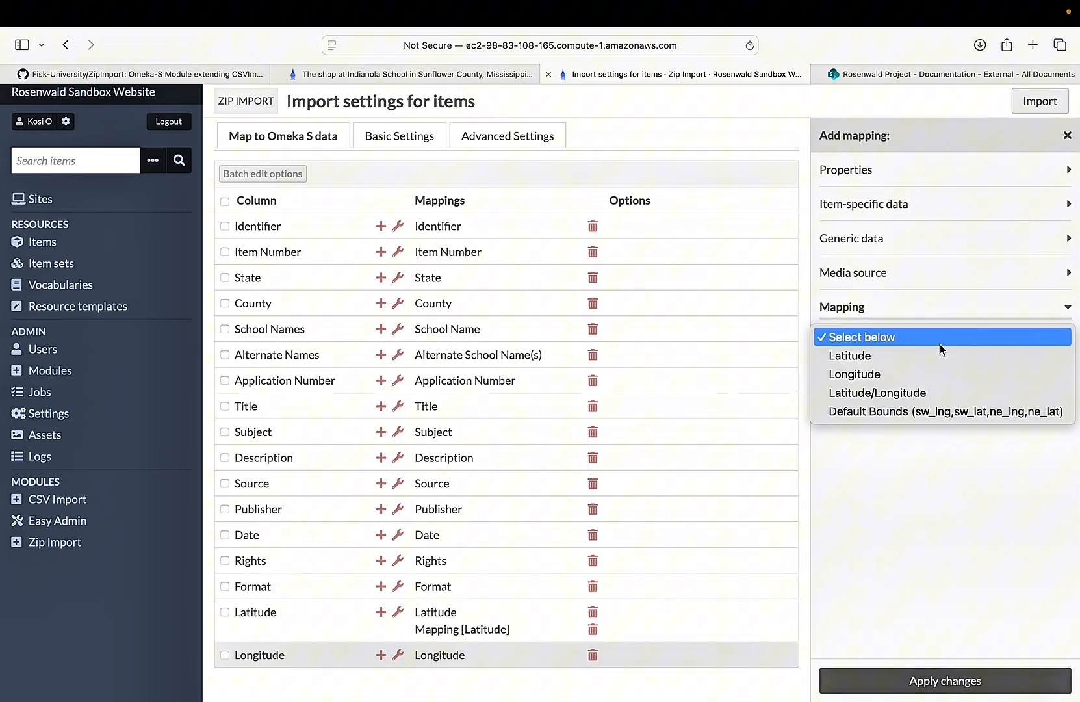
{"action": "left_click", "coordinate": [864, 375]}
{"action": "left_click", "coordinate": [913, 682]}
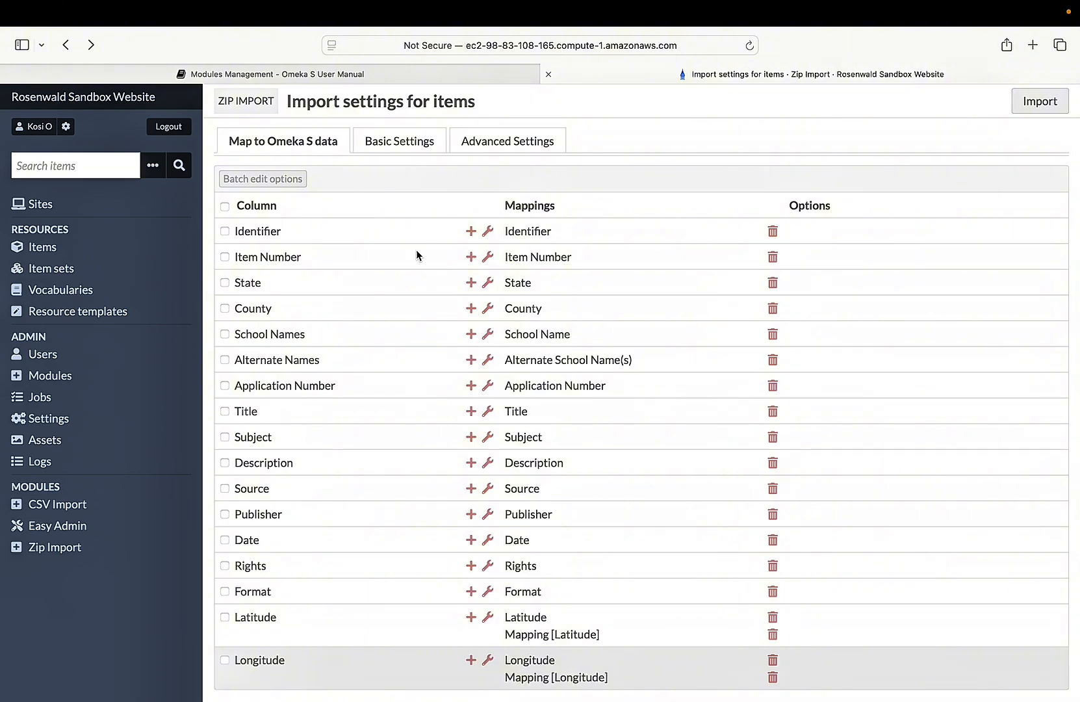
Assign the imported items to the School Fund item set in the import's basic settings.
{"action": "left_click", "coordinate": [410, 145]}
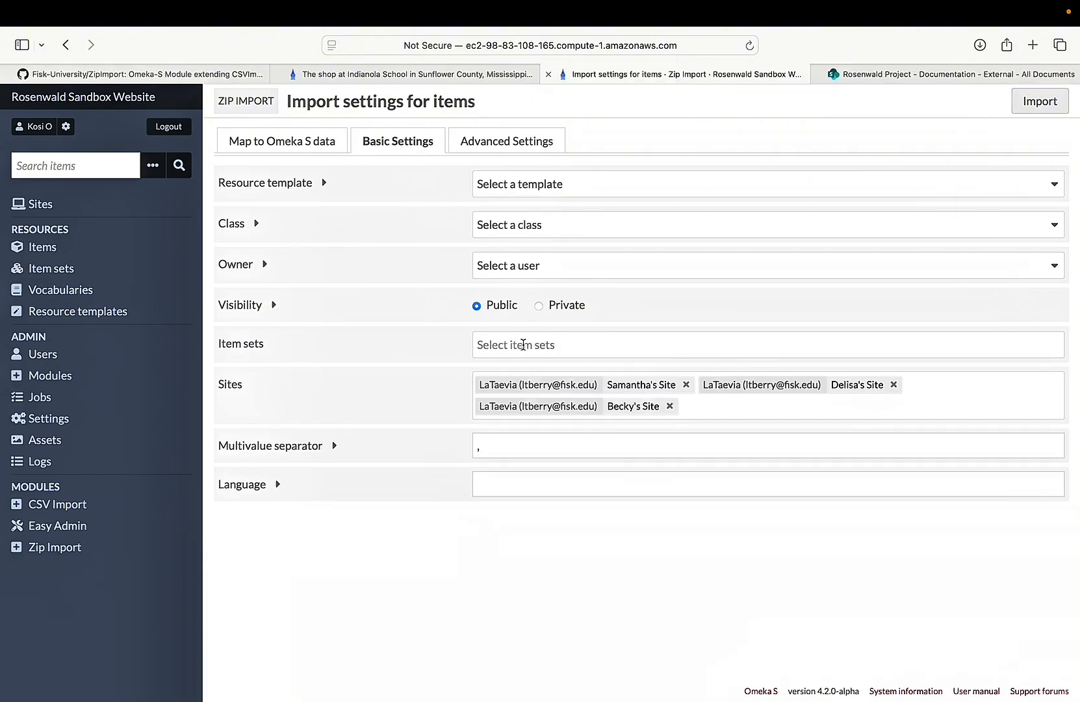
{"action": "left_click", "coordinate": [523, 345]}
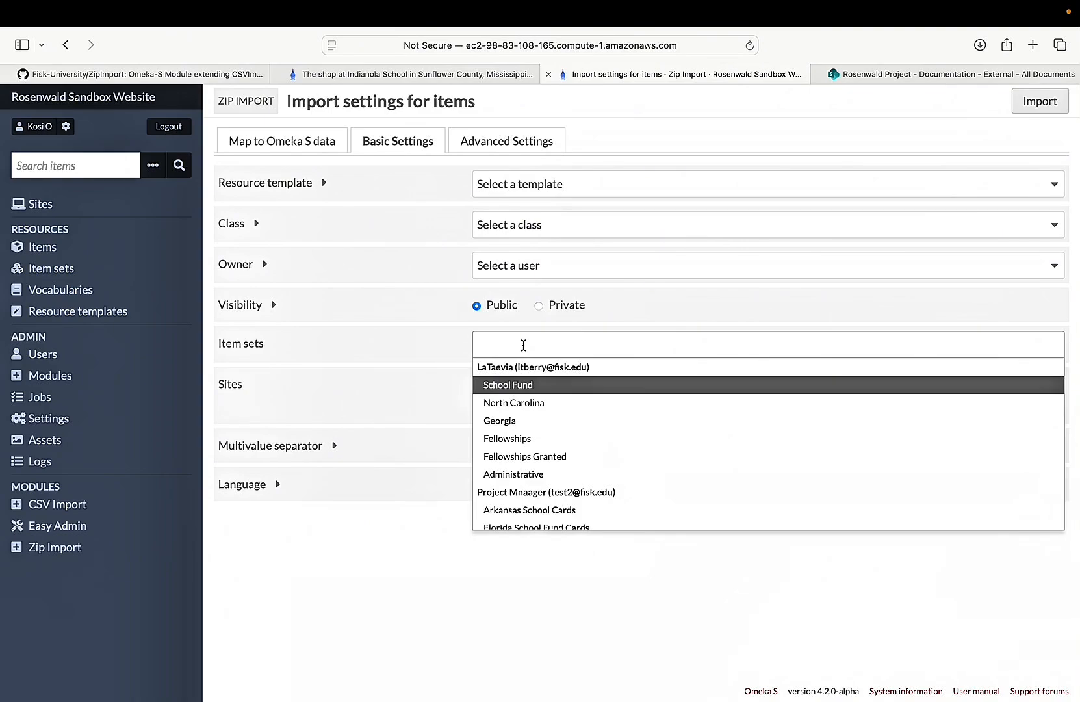
{"action": "left_click", "coordinate": [523, 385]}
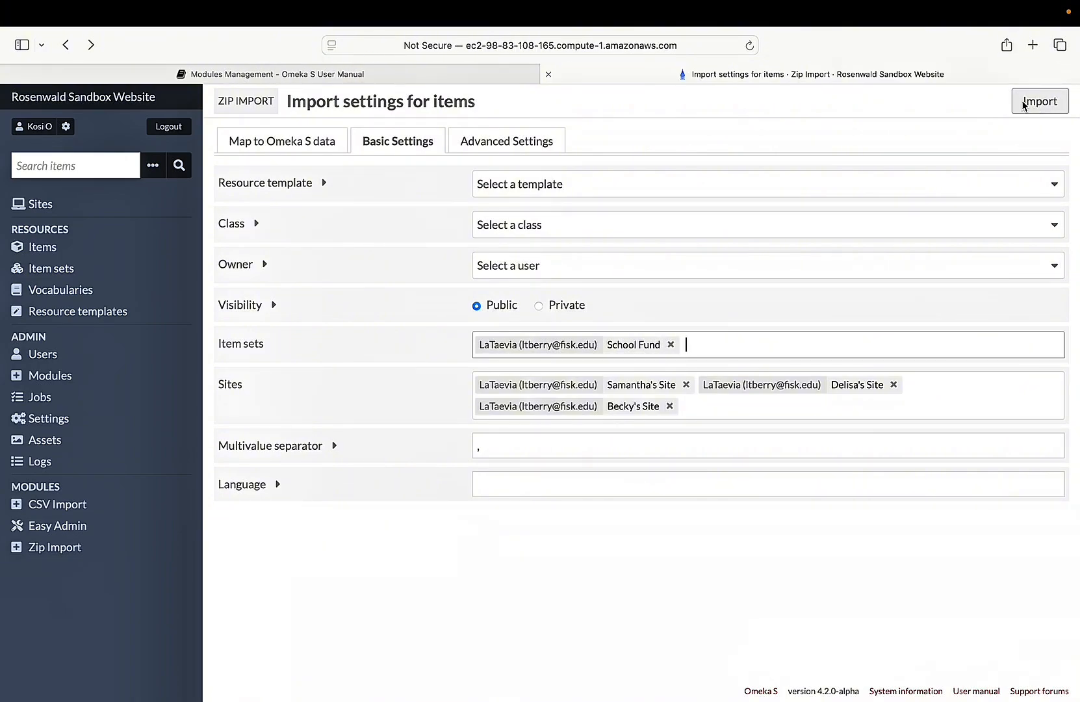
Start the import and refresh the list of past imports to check the job's status.
{"action": "left_click", "coordinate": [1023, 105]}
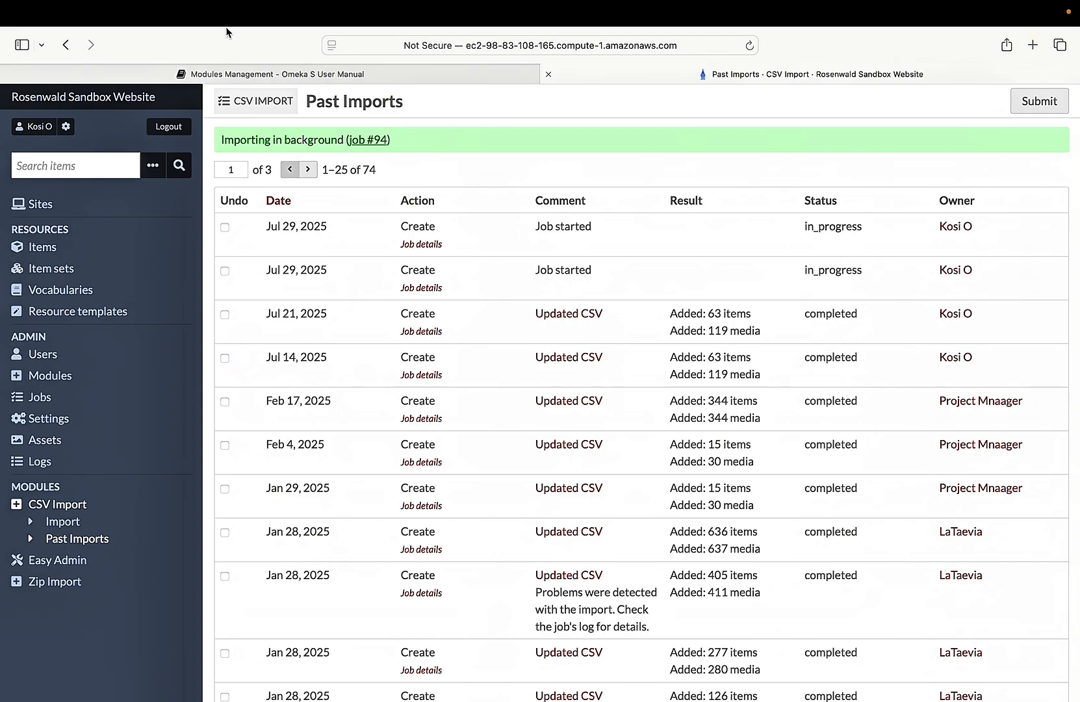
{"action": "left_click", "coordinate": [749, 47]}
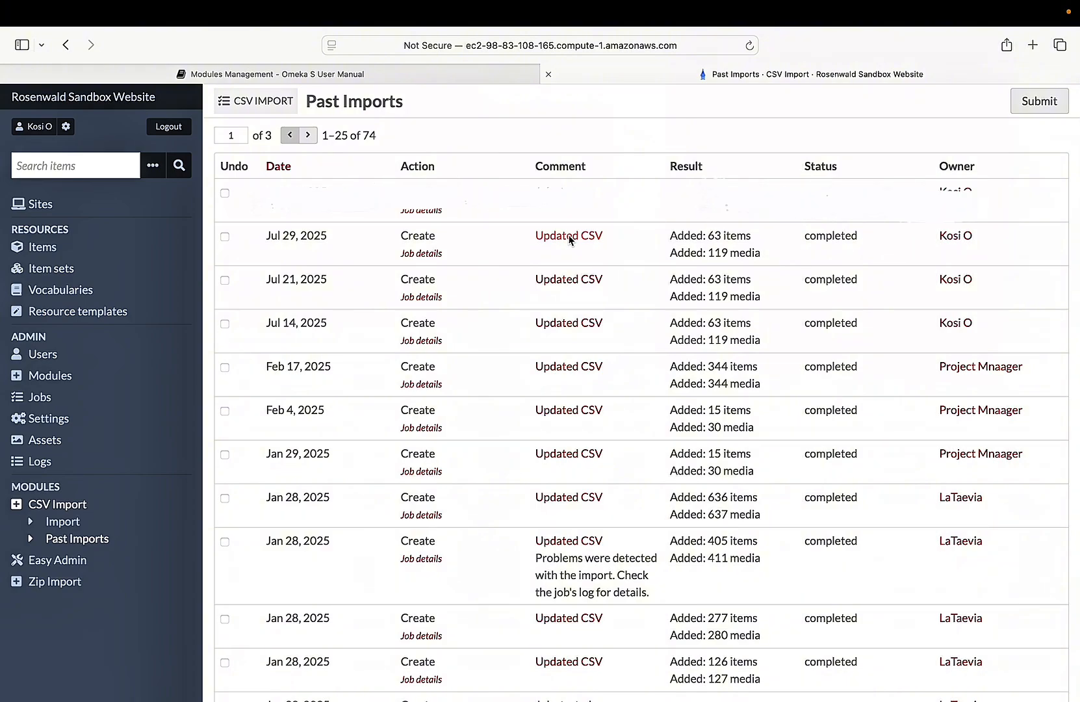
Download the updated CSV of the most recent completed import and open sp16_metadata.csv from the Downloads folder in Numbers.
{"action": "right_click", "coordinate": [588, 229]}
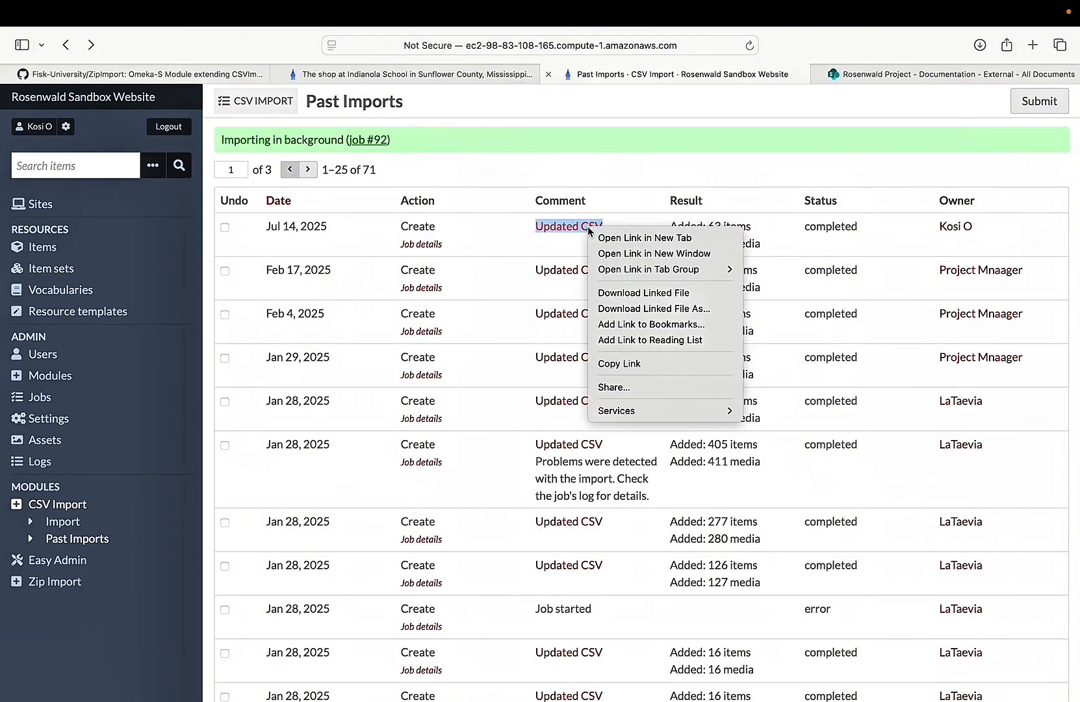
{"action": "left_click", "coordinate": [618, 293]}
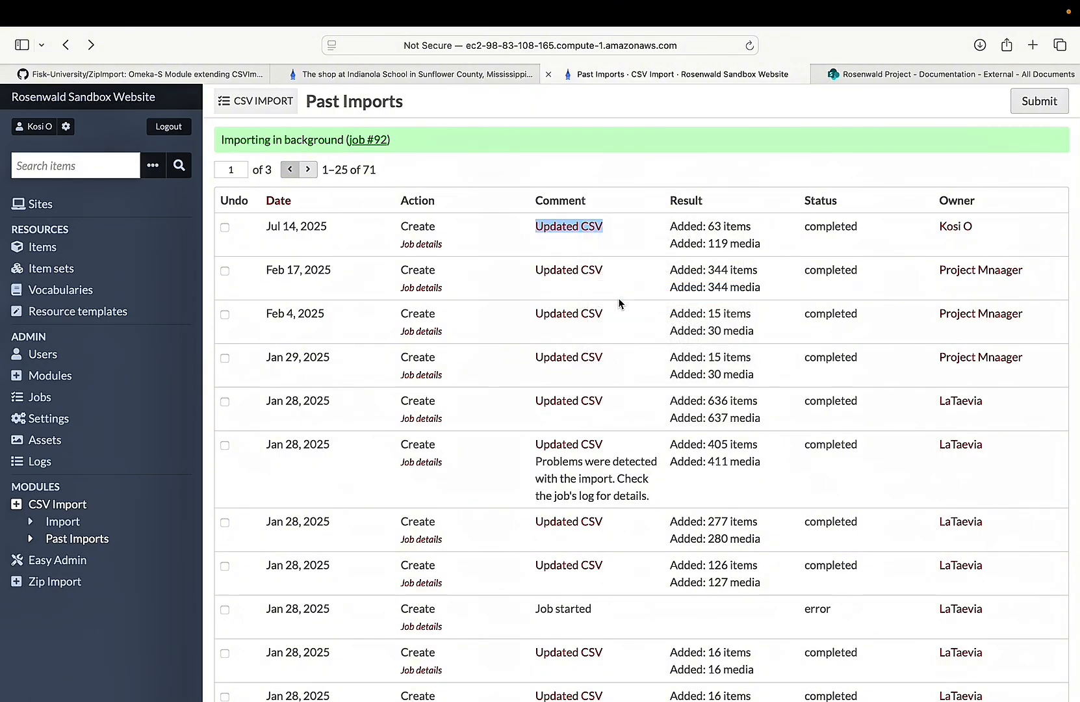
{"action": "mouse_move", "coordinate": [349, 40]}
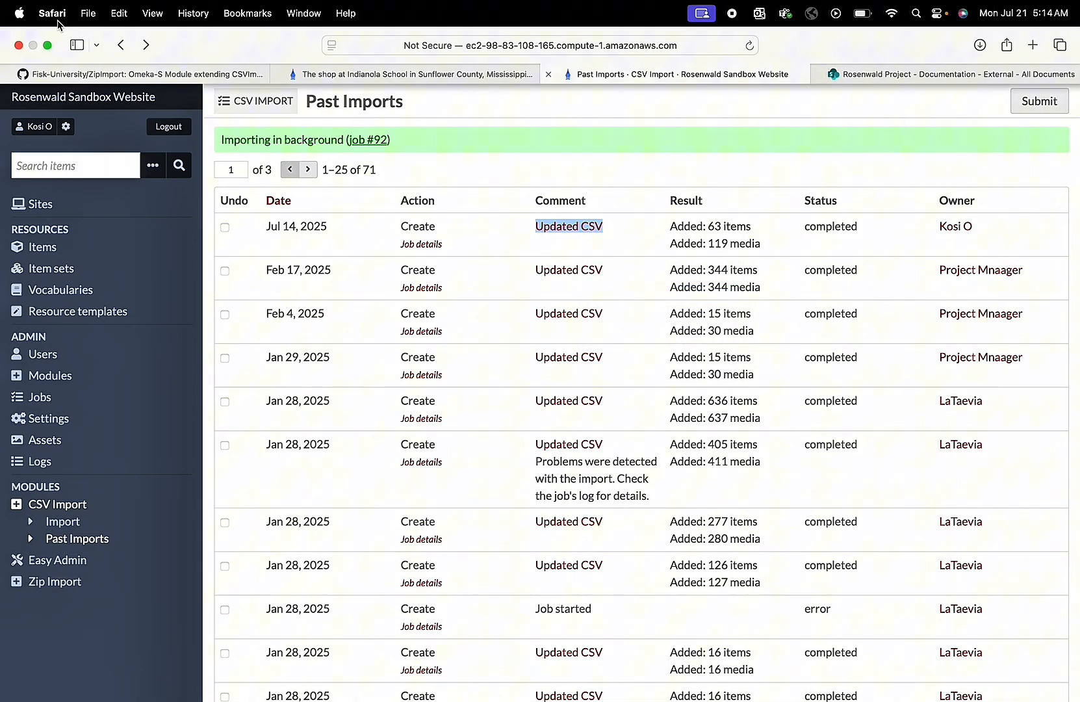
{"action": "left_click", "coordinate": [47, 45]}
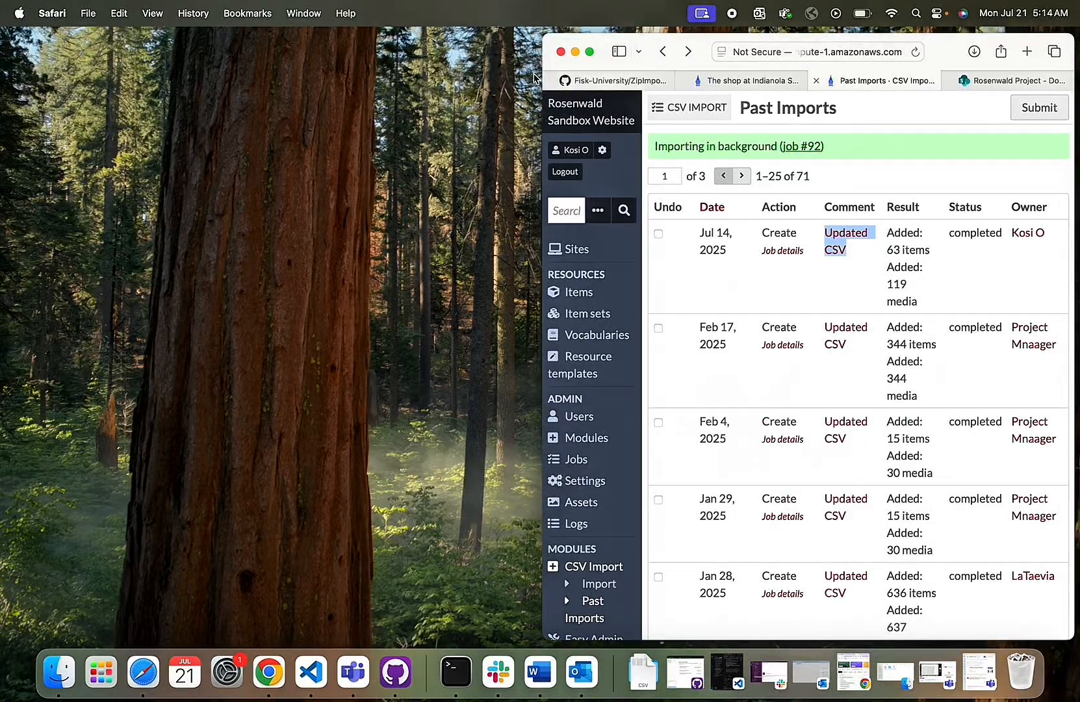
{"action": "left_click", "coordinate": [577, 55]}
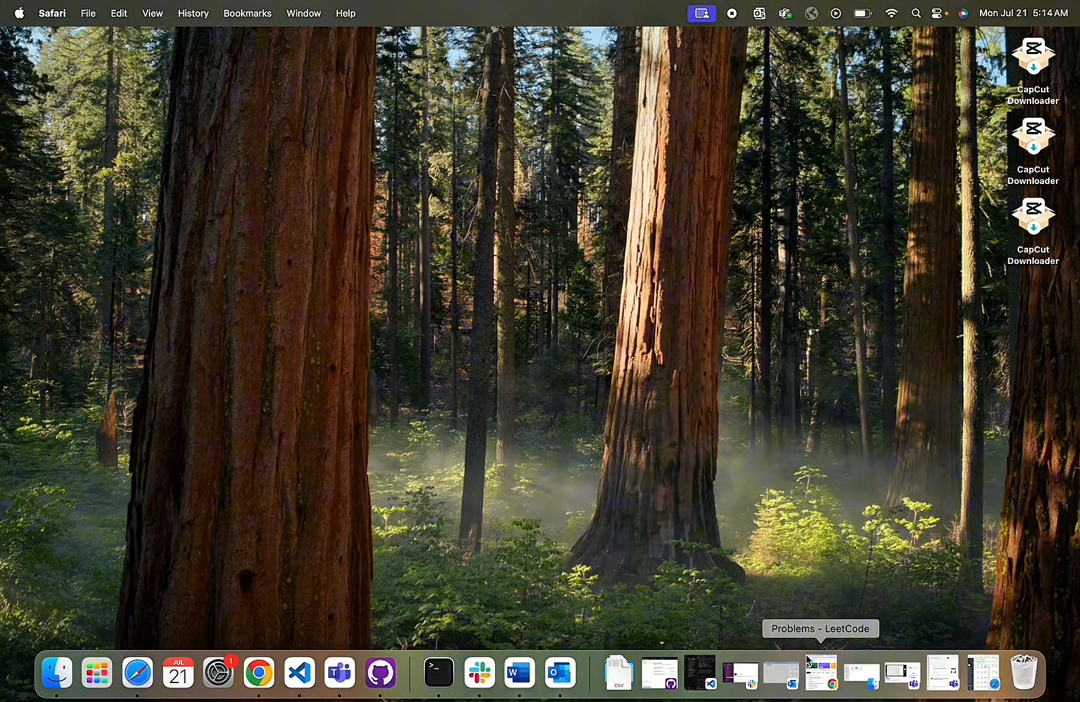
{"action": "left_click", "coordinate": [631, 680]}
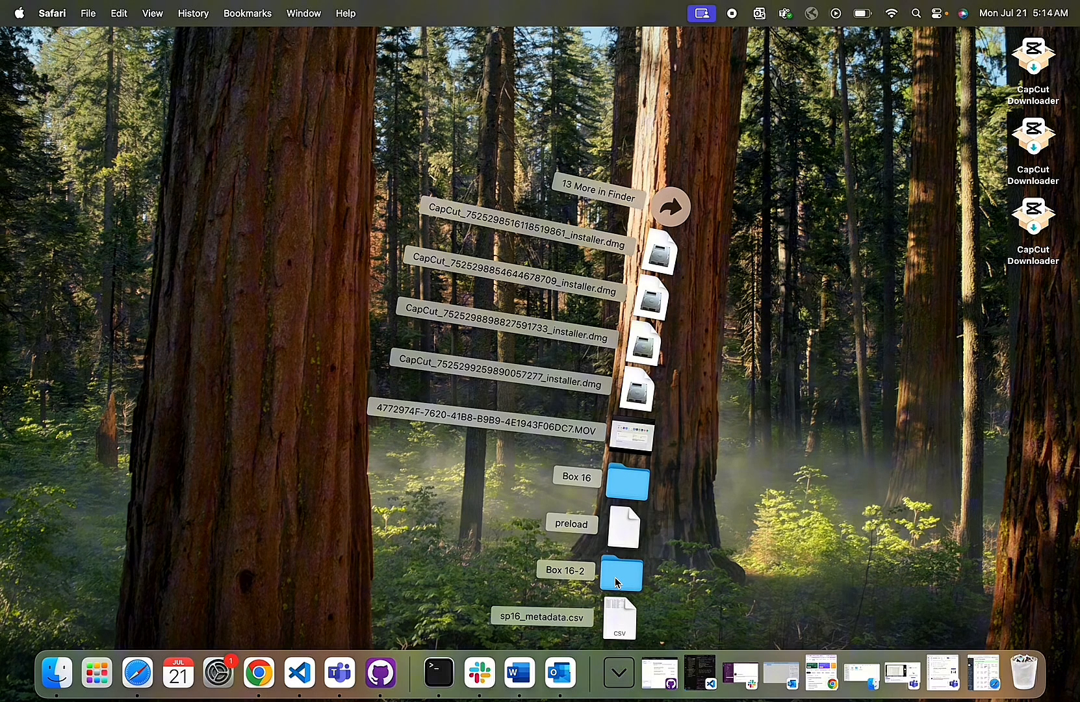
{"action": "left_click", "coordinate": [671, 218]}
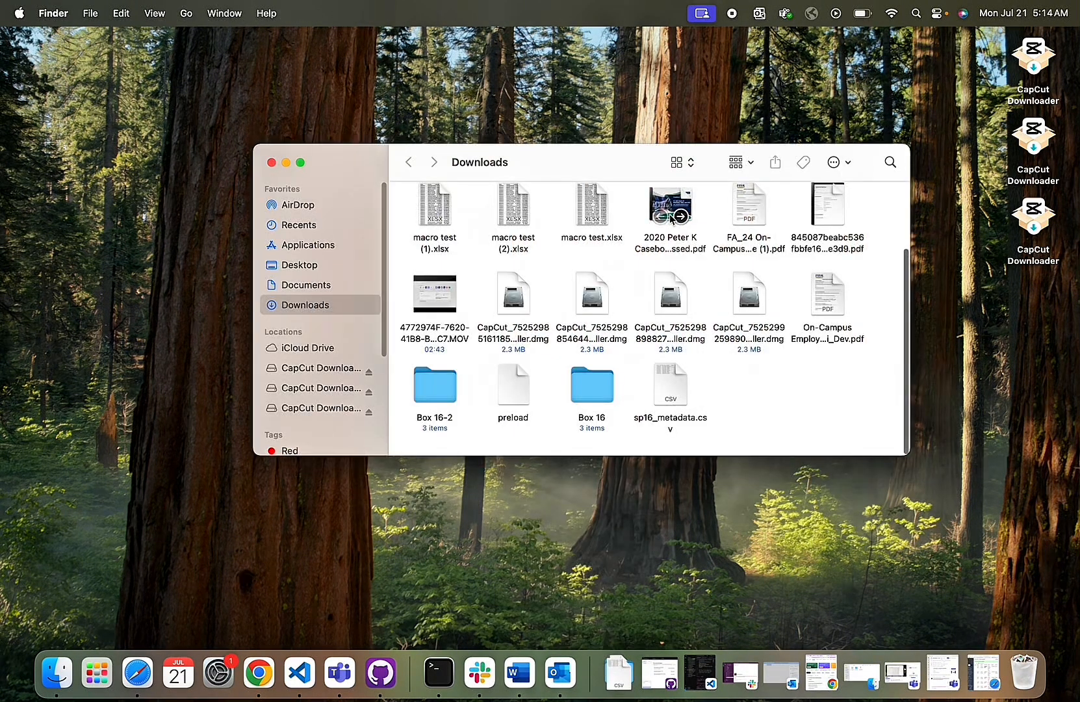
{"action": "right_click", "coordinate": [675, 393]}
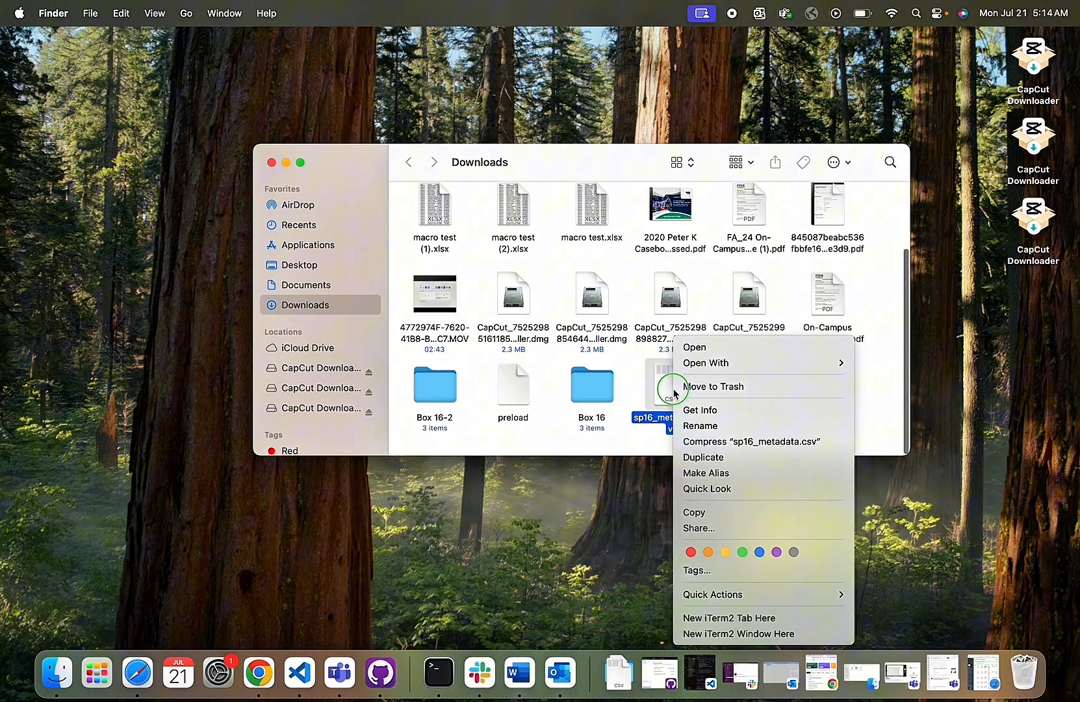
{"action": "left_click", "coordinate": [699, 351]}
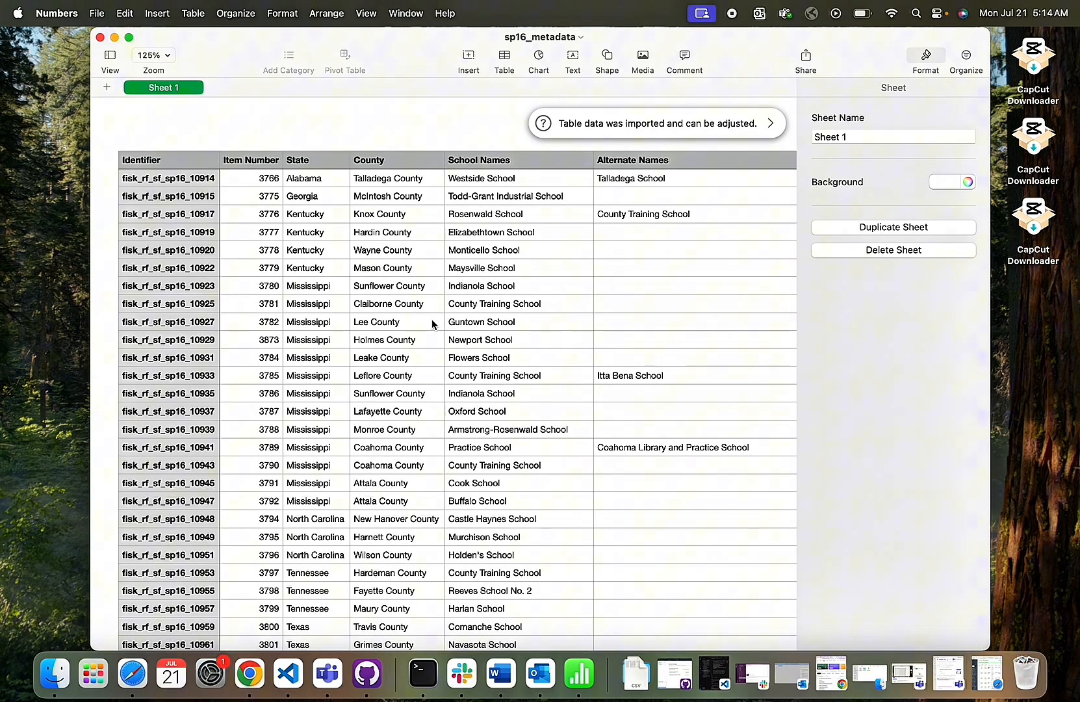
Look through the columns of the sp16_metadata table up to the Latitude, Longitude and Media columns.
{"action": "scroll", "coordinate": [432, 324], "scroll_direction": "right", "scroll_amount": 10}
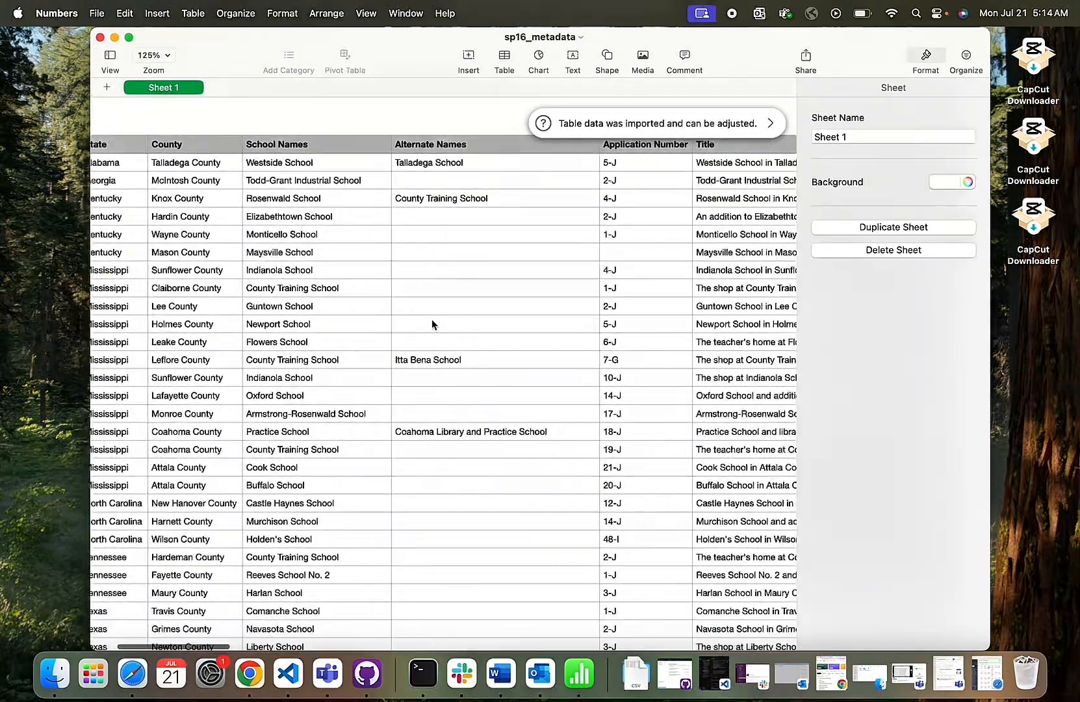
{"action": "scroll", "coordinate": [432, 323], "scroll_direction": "right", "scroll_amount": 15}
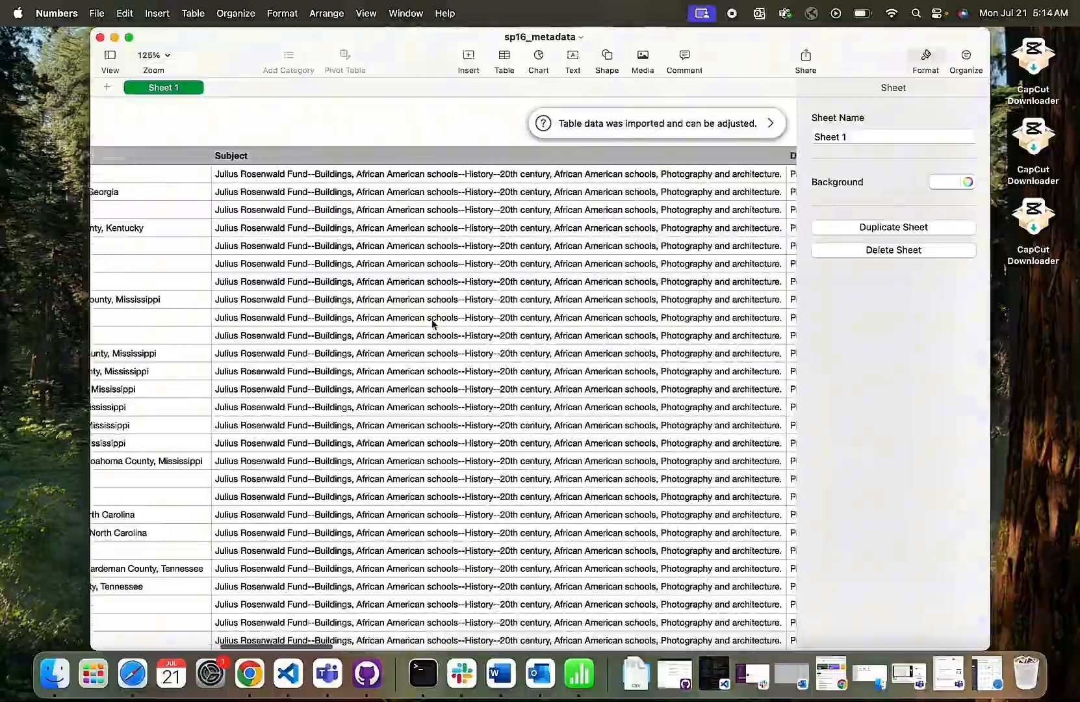
{"action": "scroll", "coordinate": [428, 323], "scroll_direction": "right", "scroll_amount": 15}
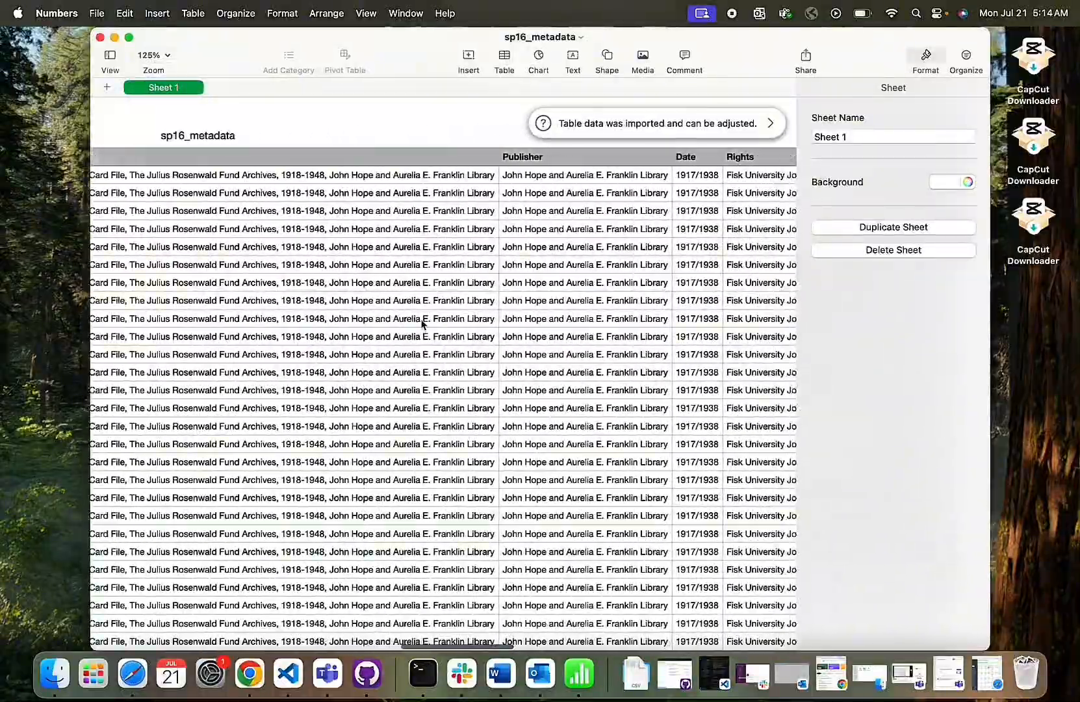
{"action": "scroll", "coordinate": [421, 324], "scroll_direction": "right", "scroll_amount": 15}
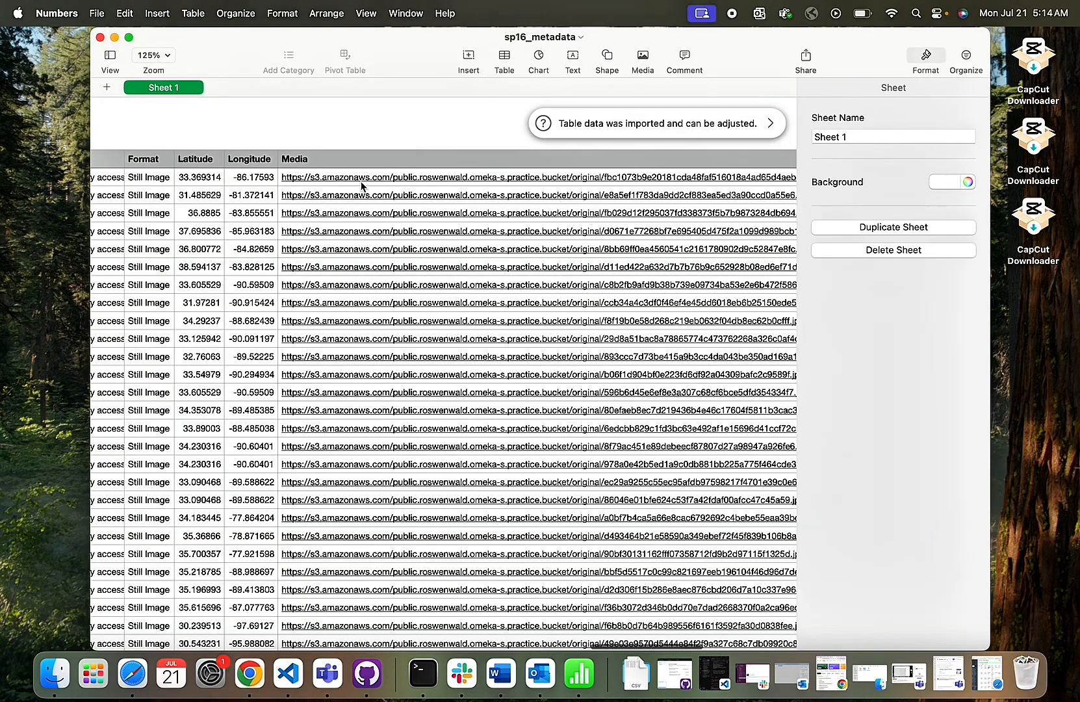
{"action": "scroll", "coordinate": [364, 182], "scroll_direction": "right", "scroll_amount": 5}
{"action": "scroll", "coordinate": [366, 181], "scroll_direction": "left", "scroll_amount": 3}
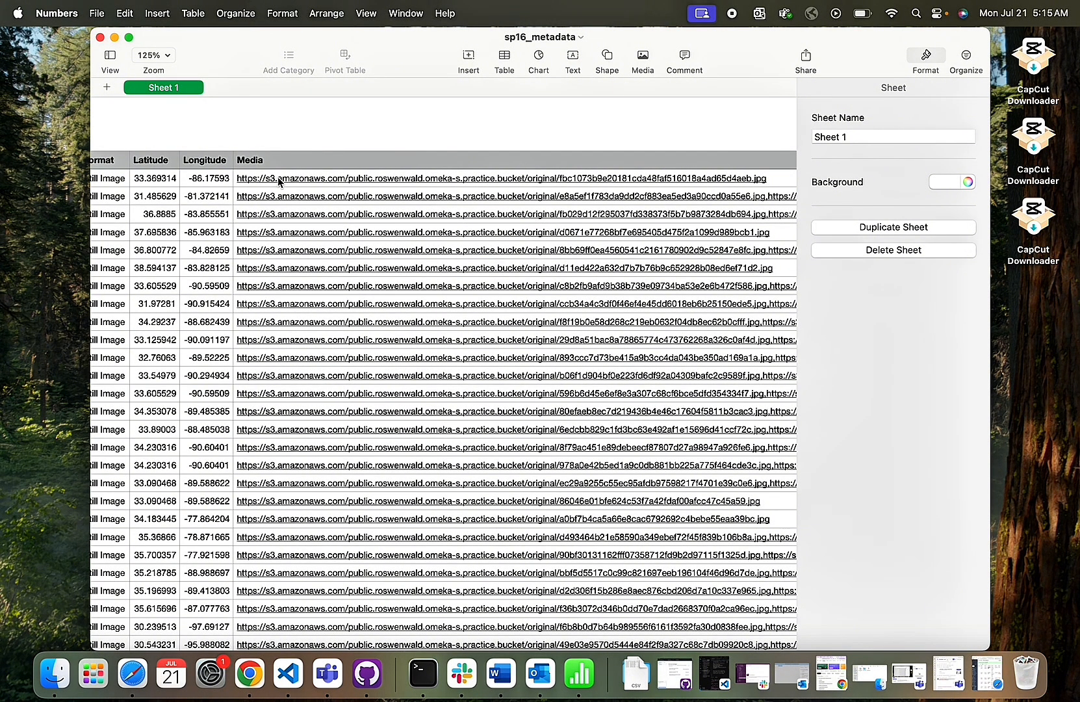
{"action": "scroll", "coordinate": [333, 242], "scroll_direction": "up", "scroll_amount": 1}
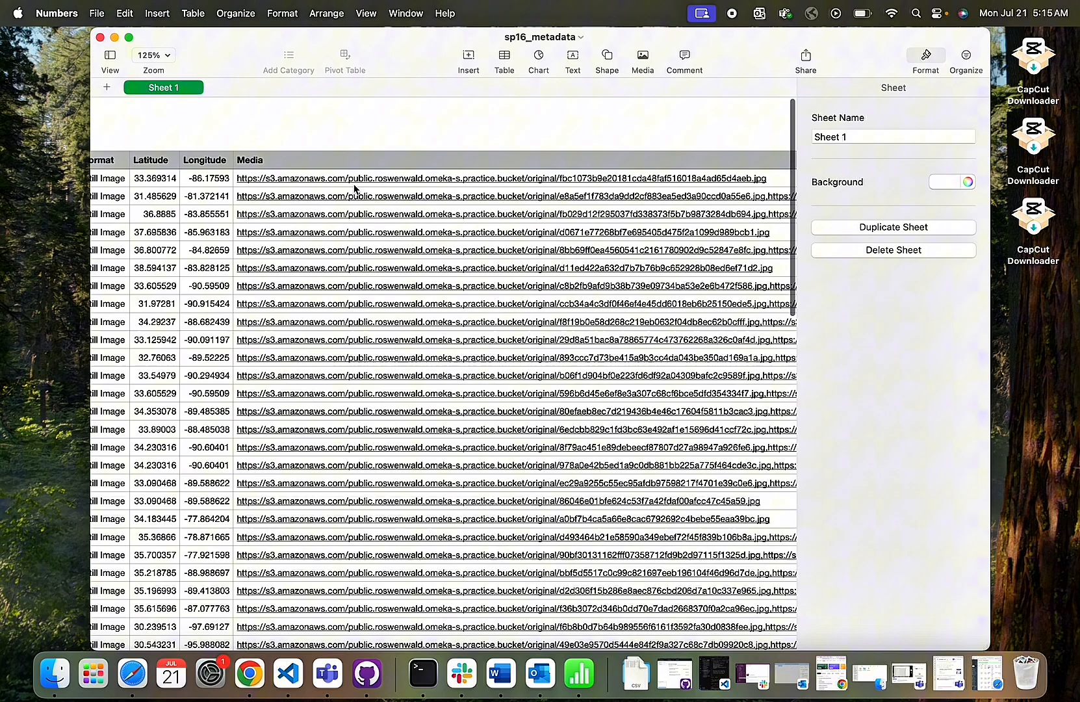
Open the first row's Media link to view the image in a full-screen Safari window, and close that image's tab.
{"action": "left_click", "coordinate": [357, 178]}
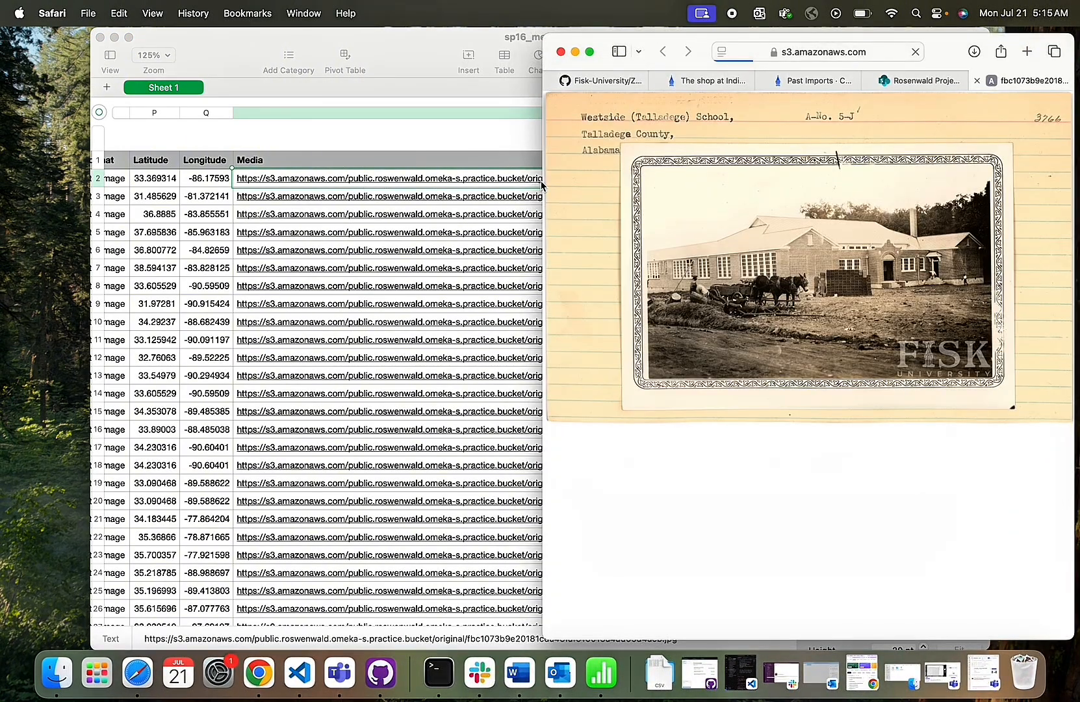
{"action": "left_click", "coordinate": [589, 52]}
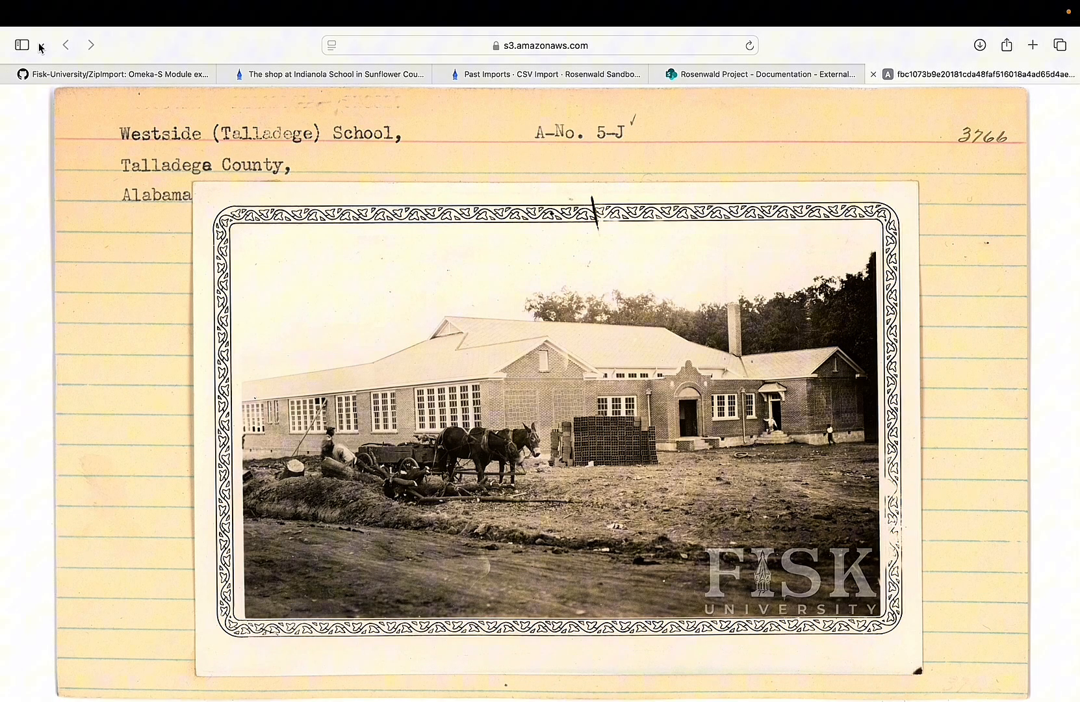
{"action": "key", "text": "super+w"}
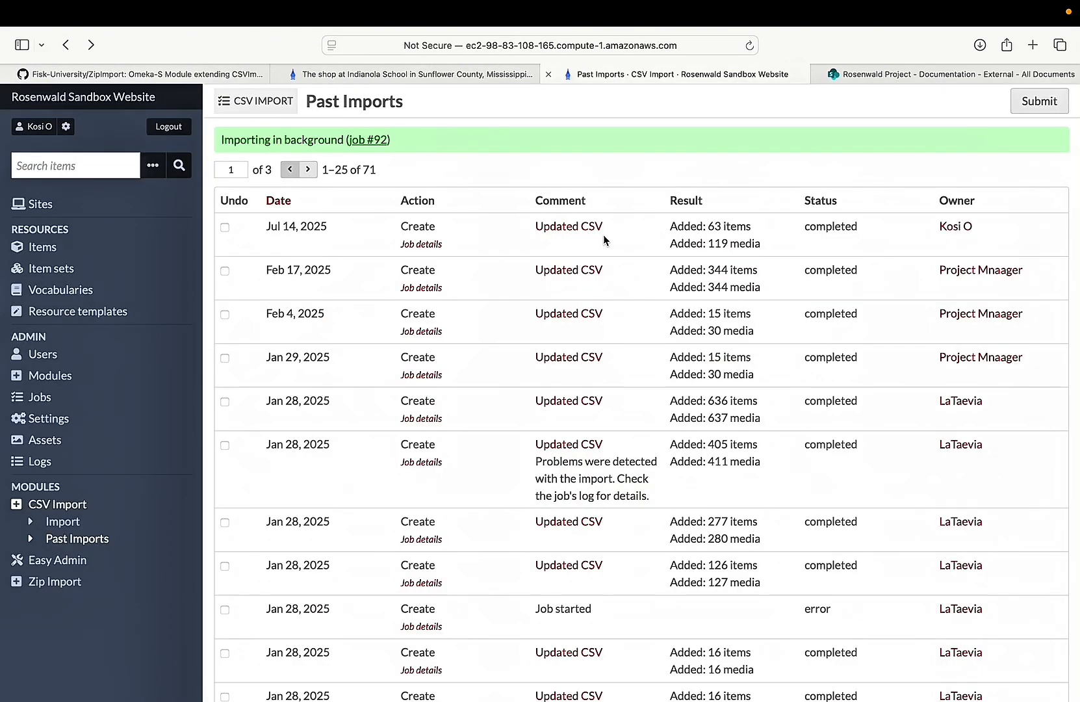
Open the site's list of items and look through the most recently created entries with their thumbnails and dates.
{"action": "left_click", "coordinate": [39, 250]}
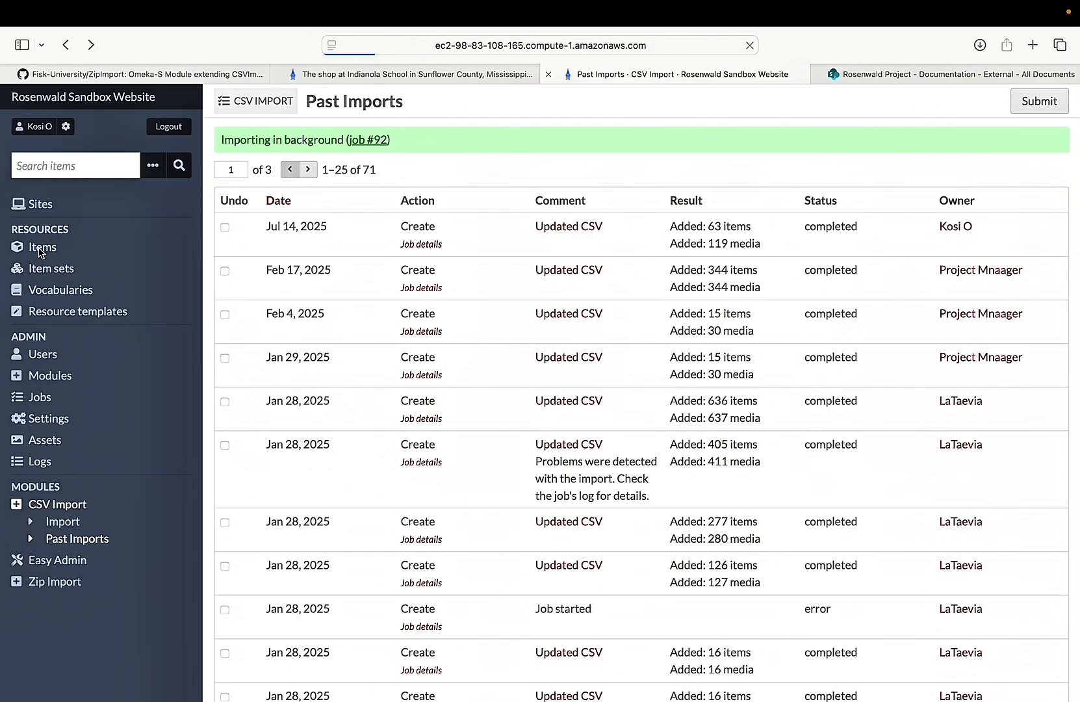
{"action": "scroll", "coordinate": [415, 380], "scroll_direction": "down", "scroll_amount": 10}
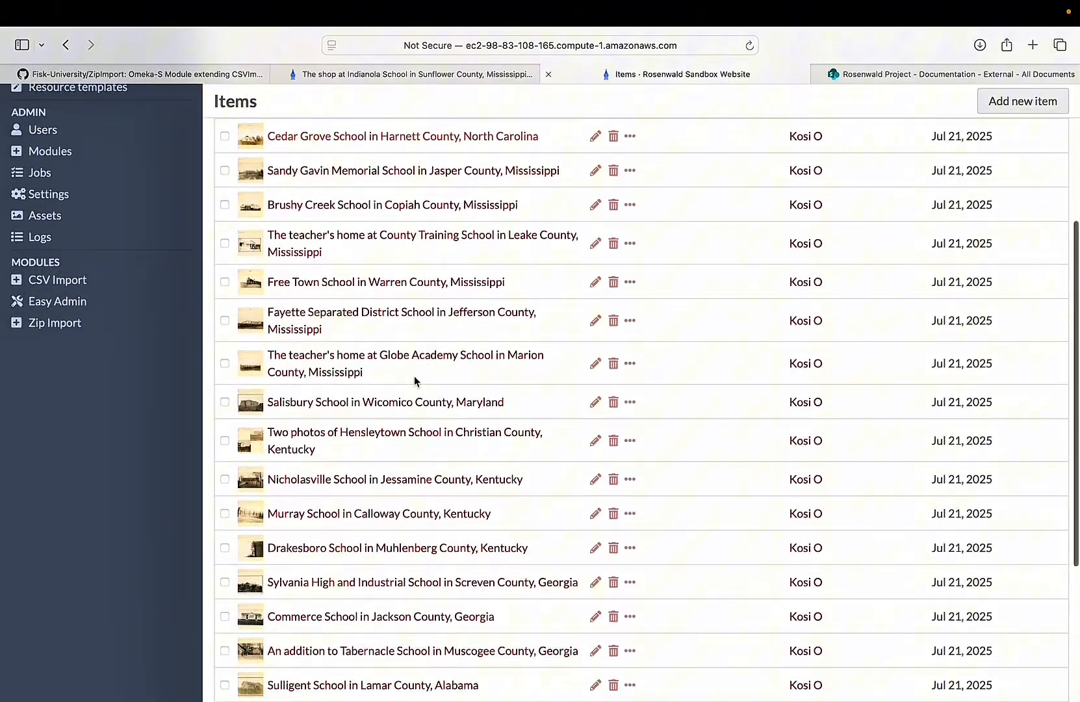
{"action": "scroll", "coordinate": [414, 381], "scroll_direction": "up", "scroll_amount": 10}
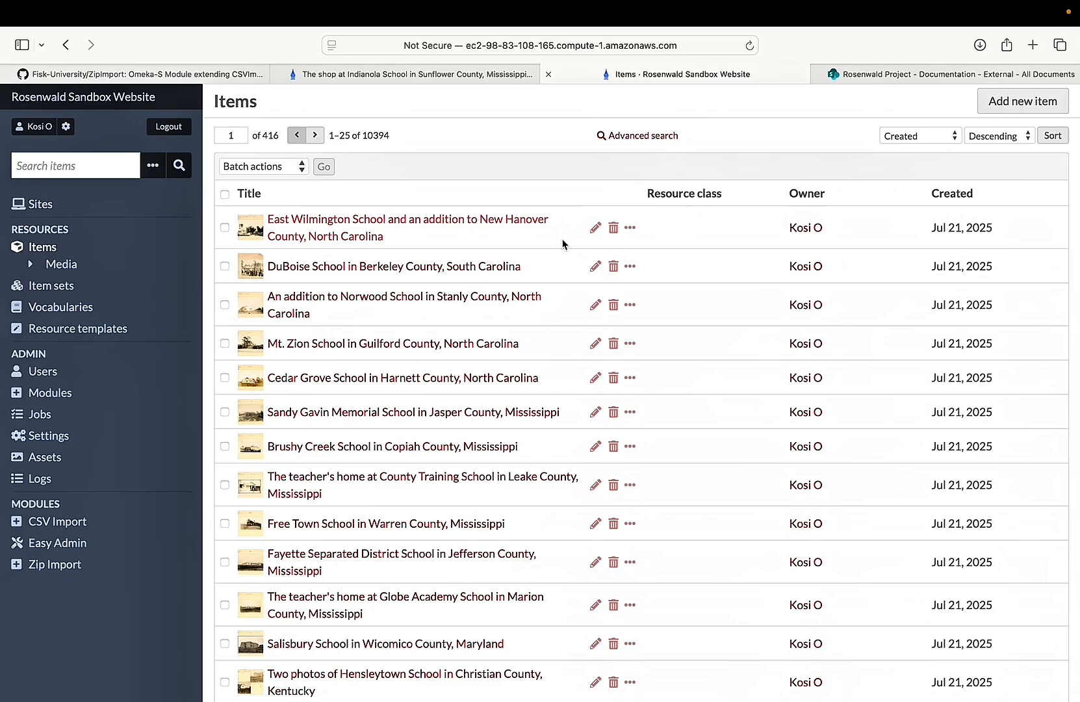
{"action": "scroll", "coordinate": [562, 243], "scroll_direction": "down", "scroll_amount": 2}
{"action": "scroll", "coordinate": [563, 243], "scroll_direction": "up", "scroll_amount": 2}
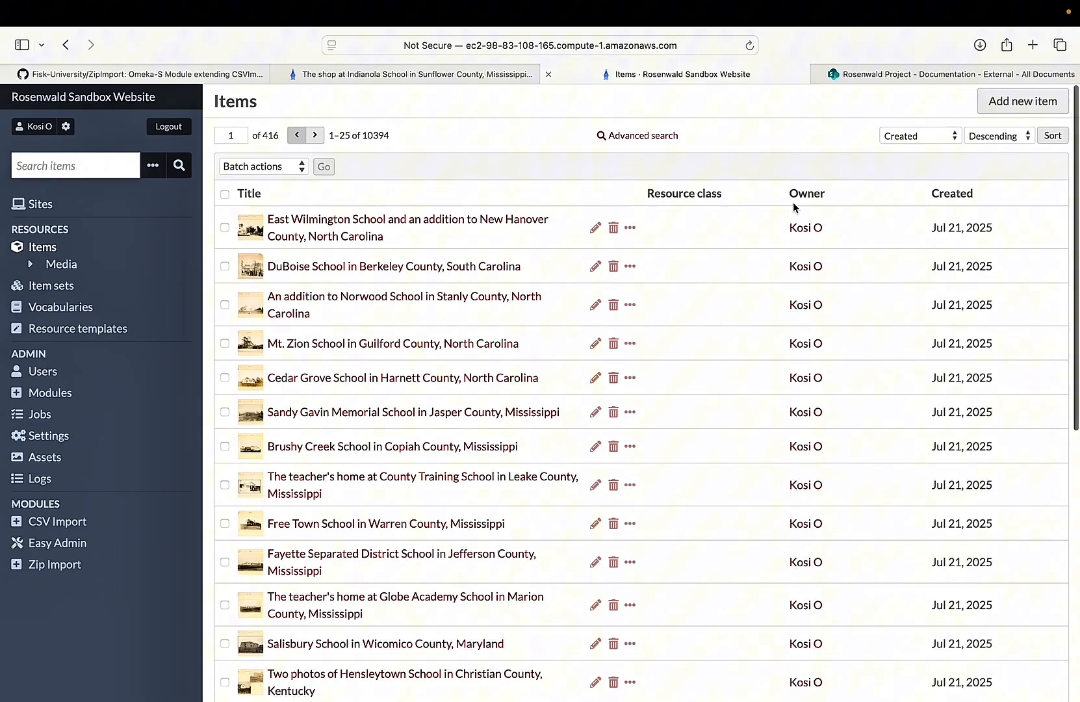
{"action": "scroll", "coordinate": [797, 350], "scroll_direction": "down", "scroll_amount": 6}
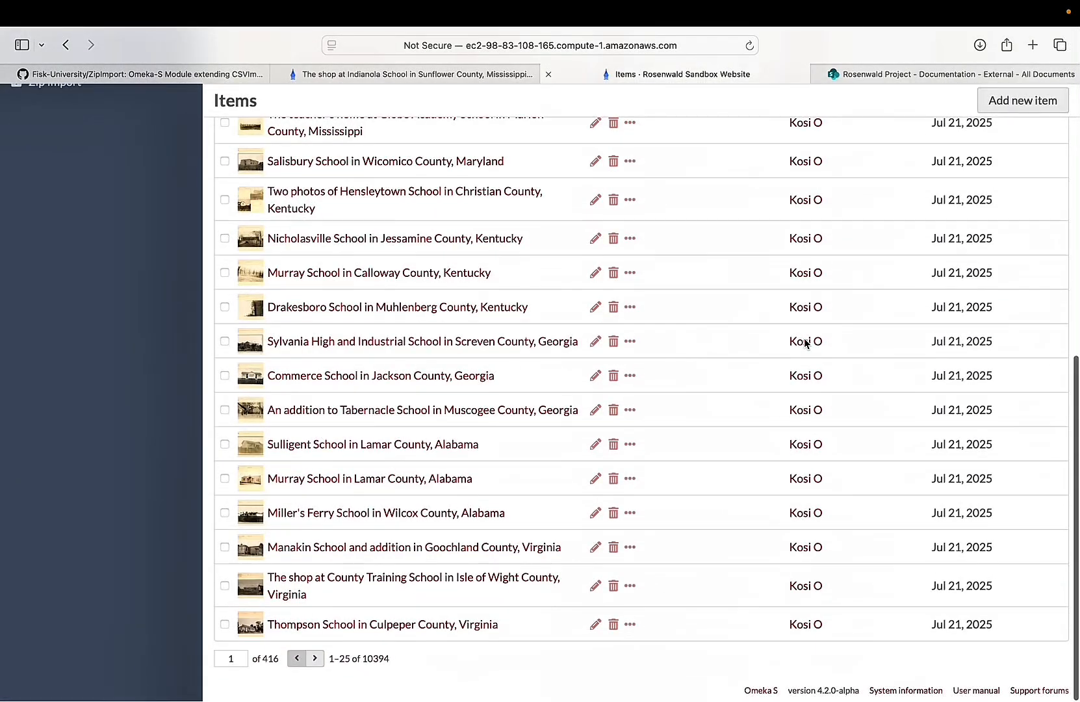
{"action": "scroll", "coordinate": [799, 347], "scroll_direction": "up", "scroll_amount": 10}
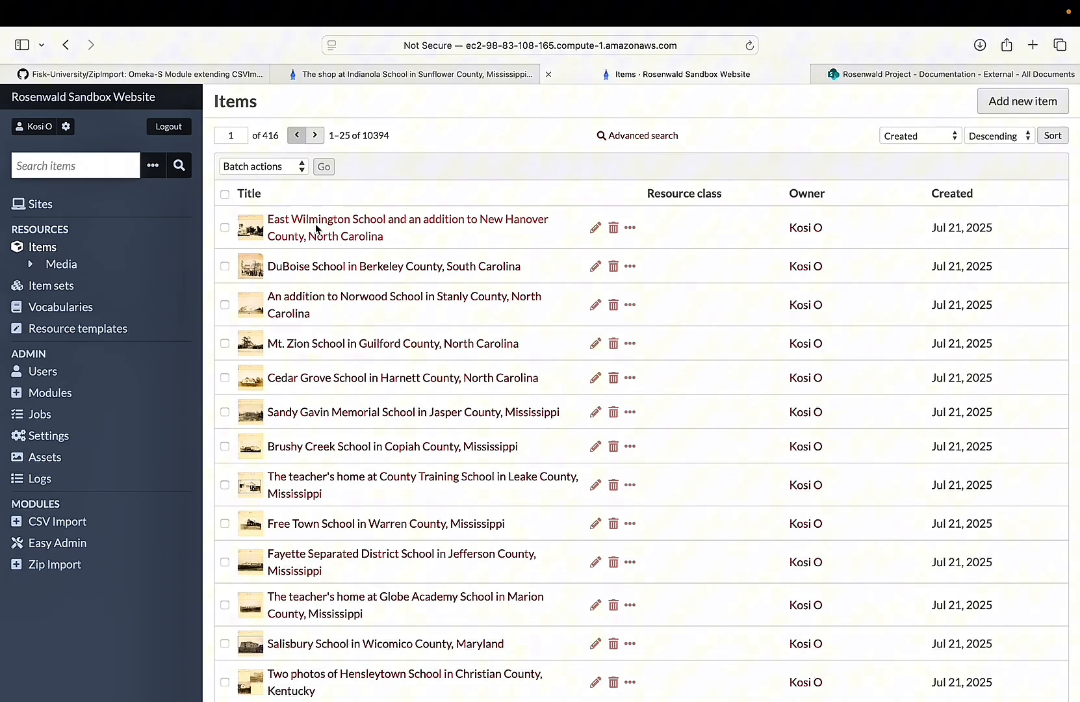
Open the item "East Wilmington School and an addition to New Hanover County, North Carolina" on the public site and advance to its next photo.
{"action": "left_click", "coordinate": [312, 227]}
{"action": "scroll", "coordinate": [673, 417], "scroll_direction": "down", "scroll_amount": 3}
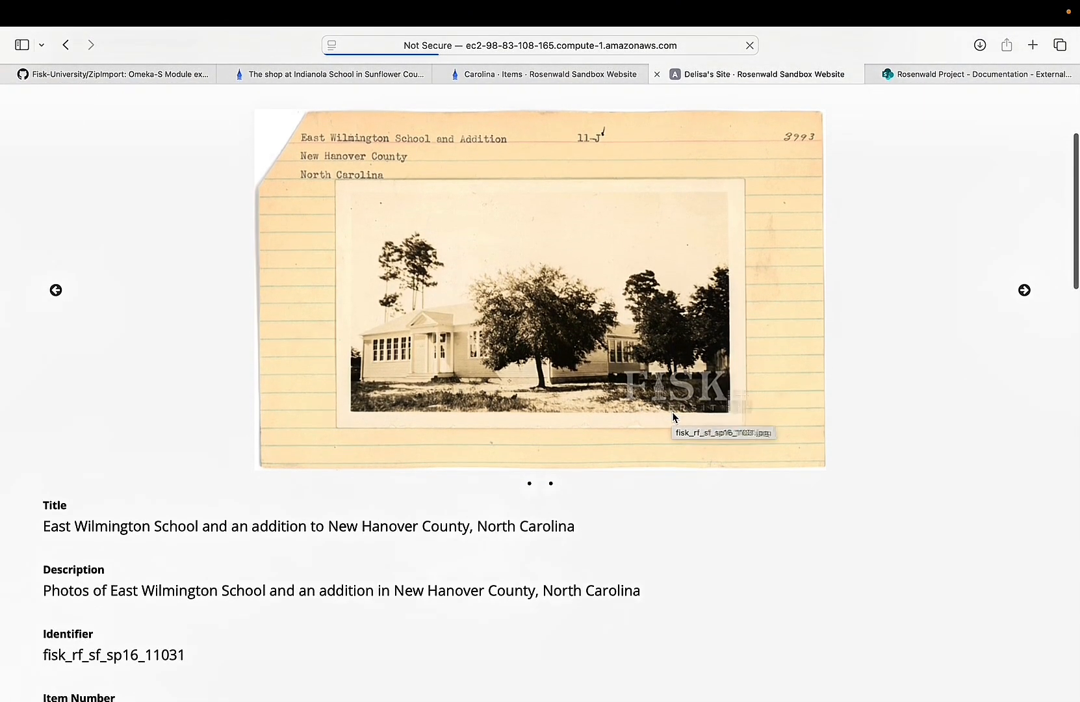
{"action": "scroll", "coordinate": [1023, 292], "scroll_direction": "up", "scroll_amount": 3}
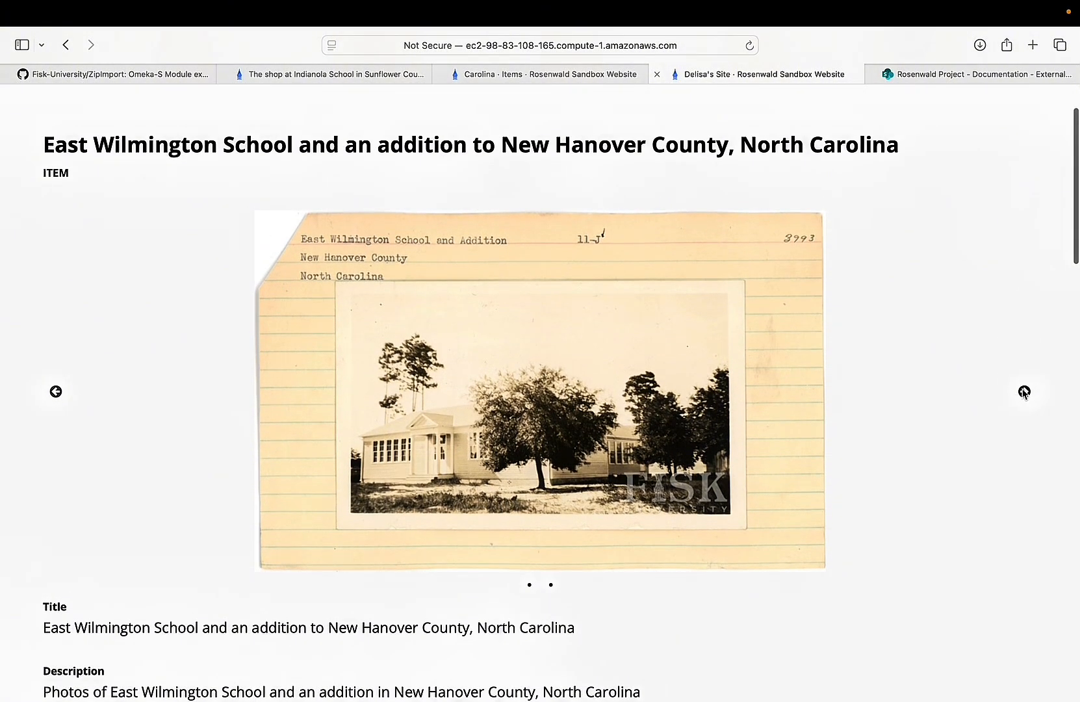
{"action": "scroll", "coordinate": [1022, 393], "scroll_direction": "up", "scroll_amount": 2}
{"action": "scroll", "coordinate": [1022, 391], "scroll_direction": "down", "scroll_amount": 4}
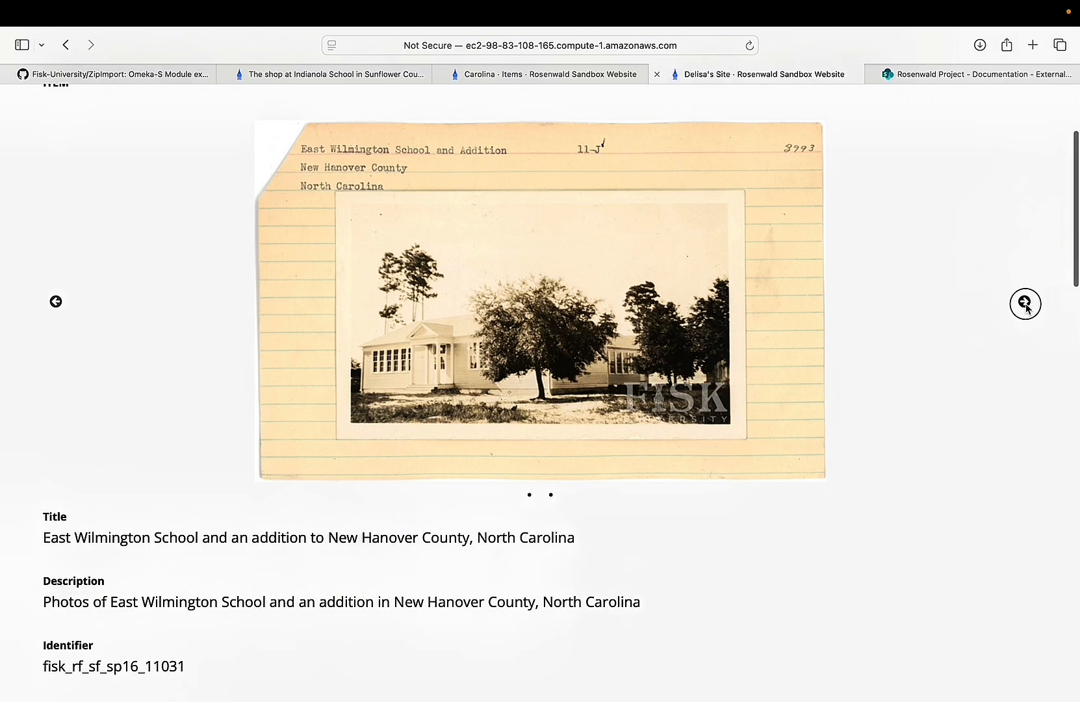
{"action": "left_click", "coordinate": [1024, 301]}
Review the item's metadata, zoom in on its map marker, and open the media page of fisk_rf_sf_sp16_11032.jpg.
{"action": "scroll", "coordinate": [741, 400], "scroll_direction": "down", "scroll_amount": 4}
{"action": "scroll", "coordinate": [741, 400], "scroll_direction": "down", "scroll_amount": 20}
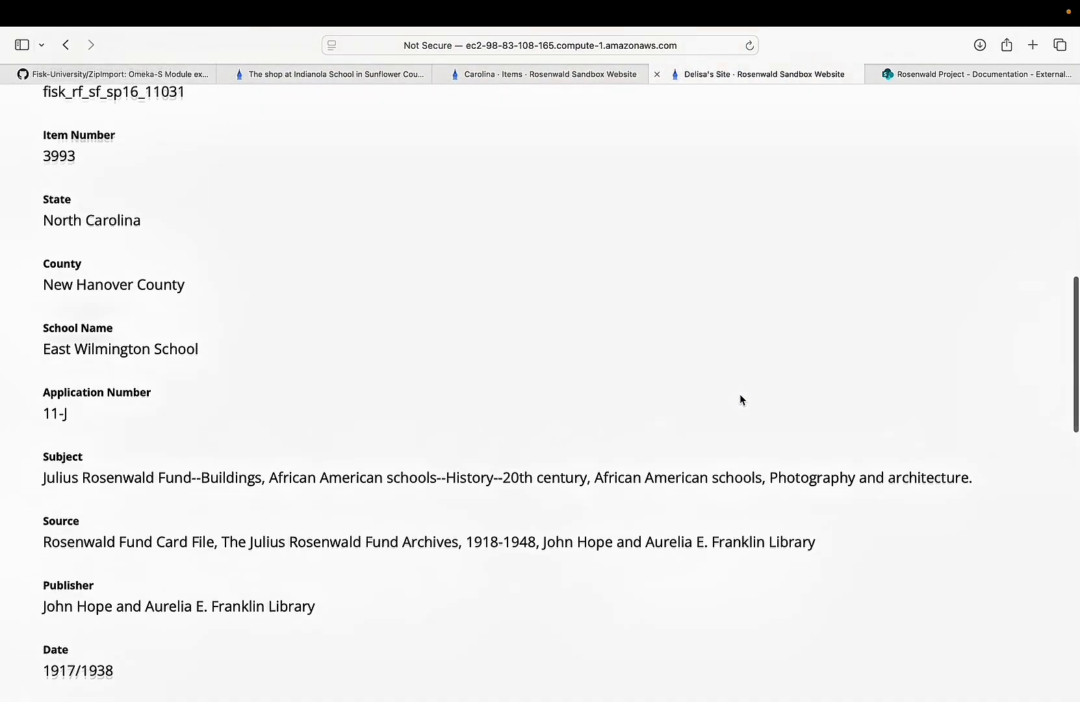
{"action": "scroll", "coordinate": [740, 398], "scroll_direction": "down", "scroll_amount": 3}
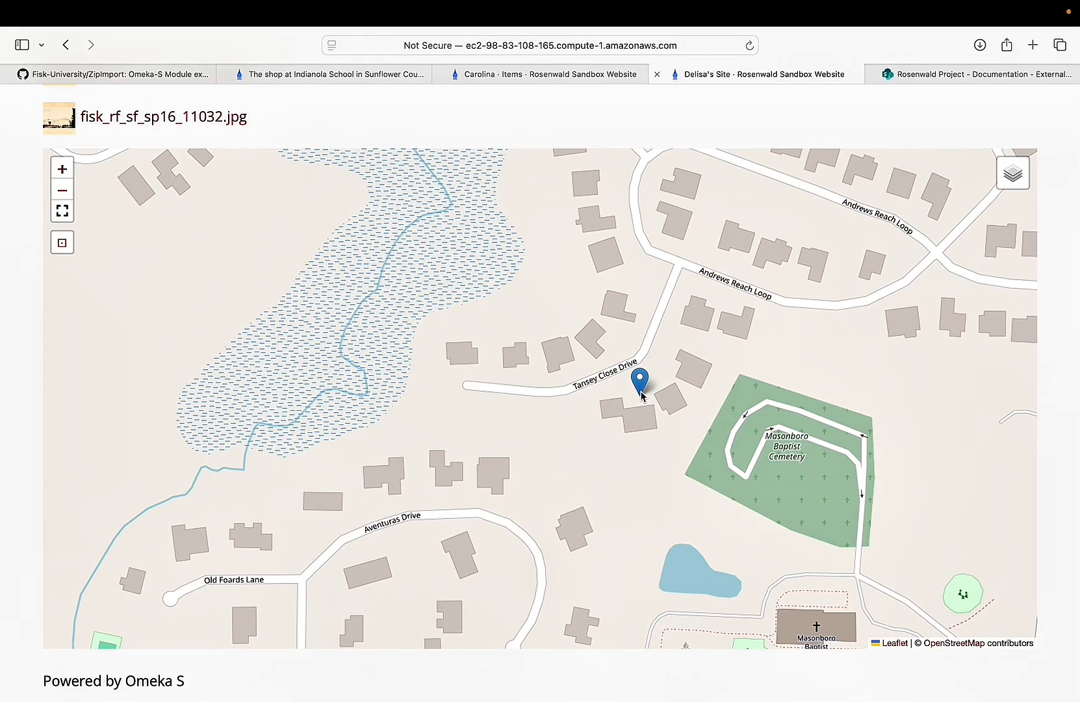
{"action": "scroll", "coordinate": [640, 393], "scroll_direction": "up", "scroll_amount": 3}
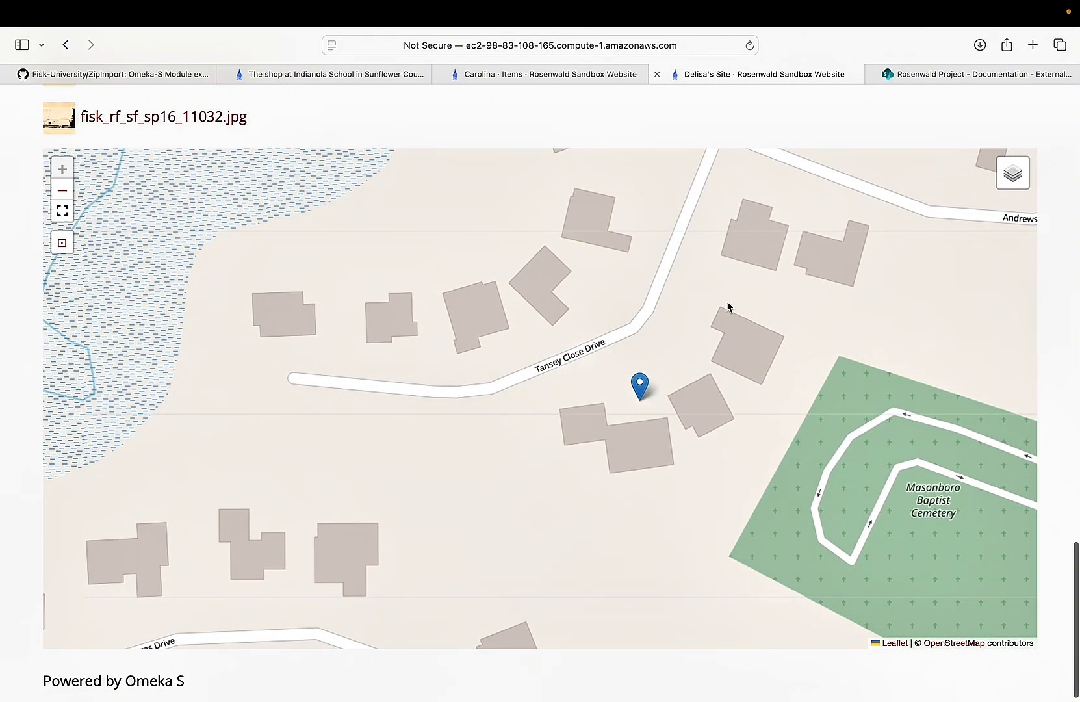
{"action": "left_click", "coordinate": [720, 115]}
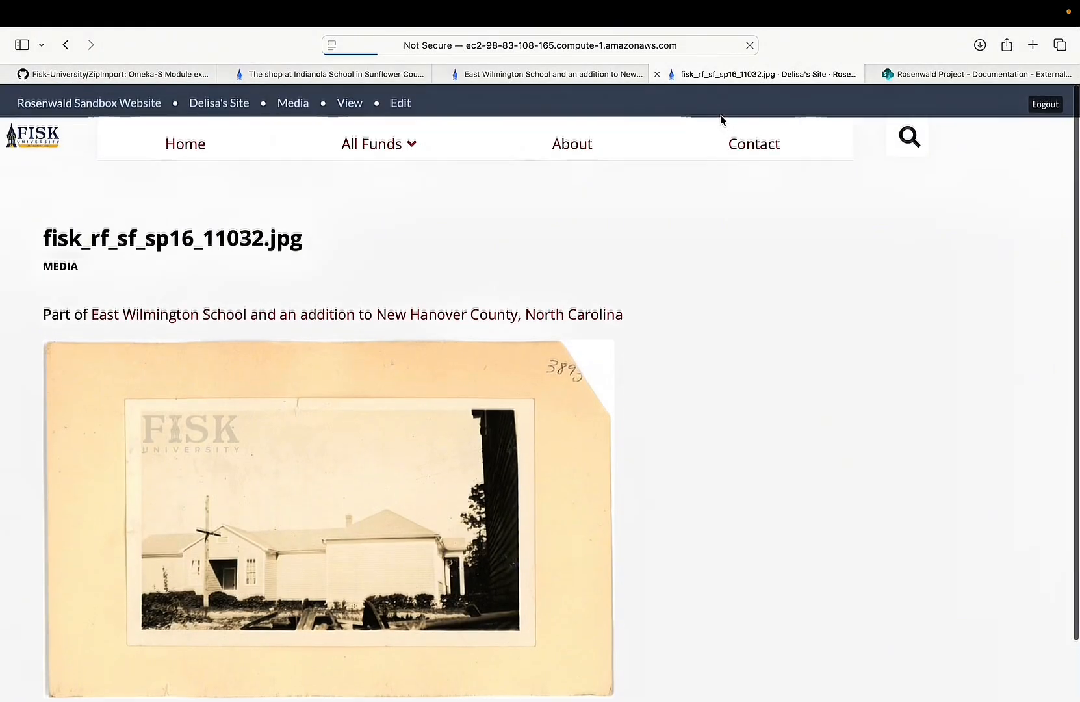